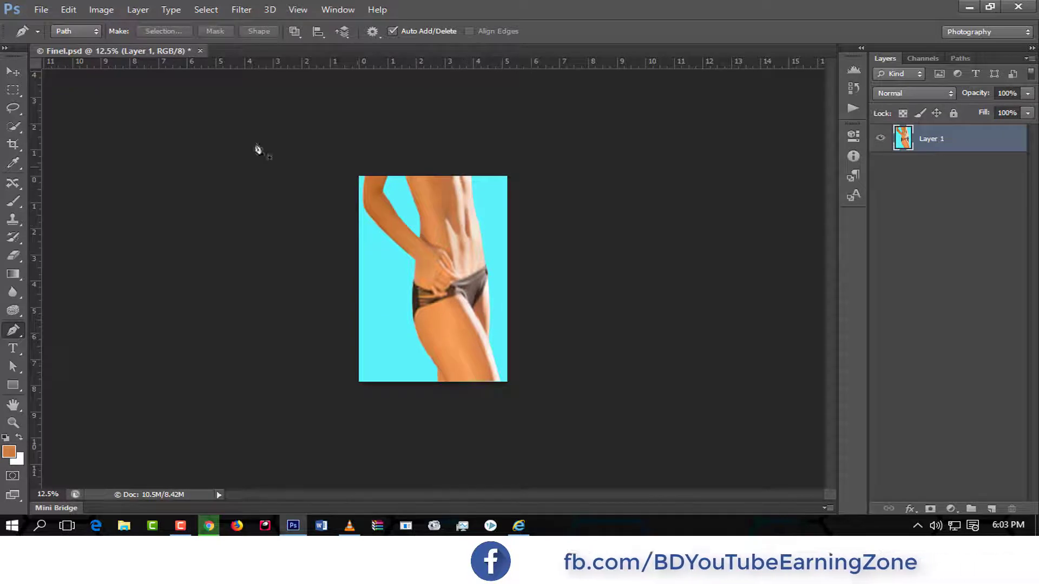
Quick-select the figure's torso and hip, excluding the cyan background, and bring up Refine Edge.
left_click(14, 128)
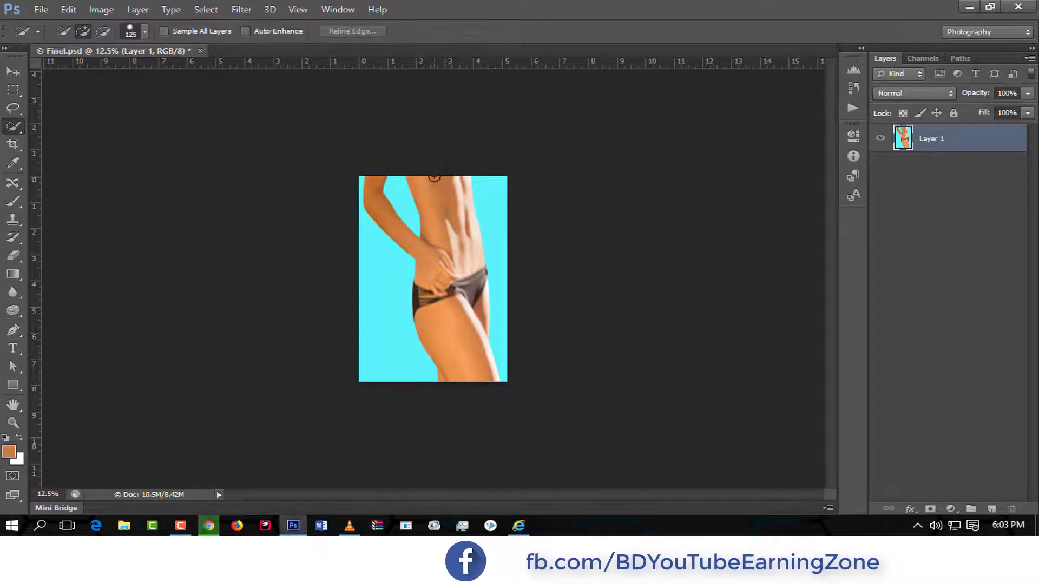
mouse_move(440, 232)
left_mouse_down()
mouse_move(459, 273)
mouse_move(463, 350)
left_mouse_up()
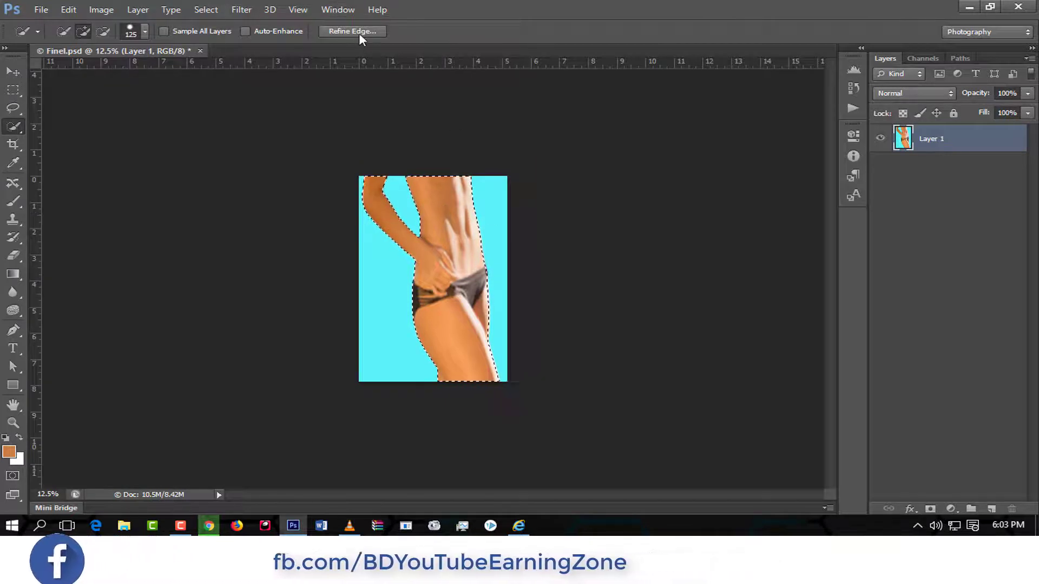
left_click(359, 31)
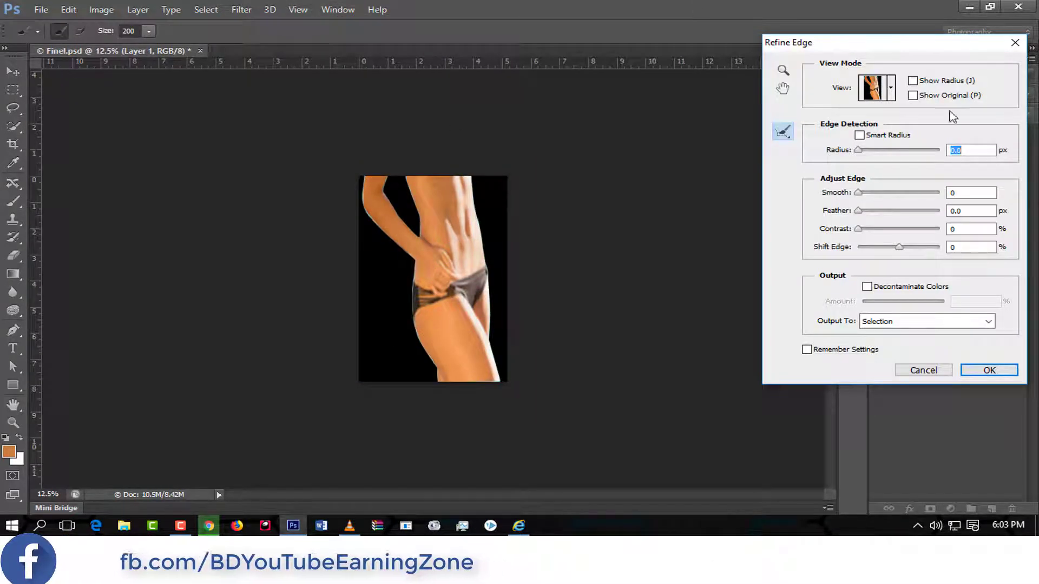
Refine the edge with Radius 1.2, Feather 2.4 px, Contrast 18%, Shift Edge -8% and more Smooth.
left_click_drag(859, 211, 870, 218)
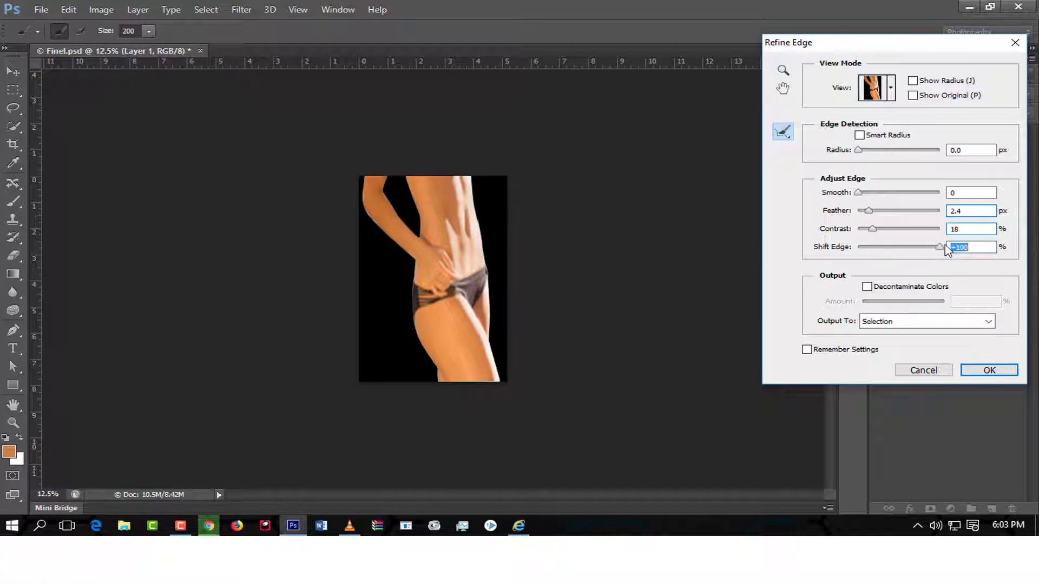
left_click_drag(939, 247, 905, 250)
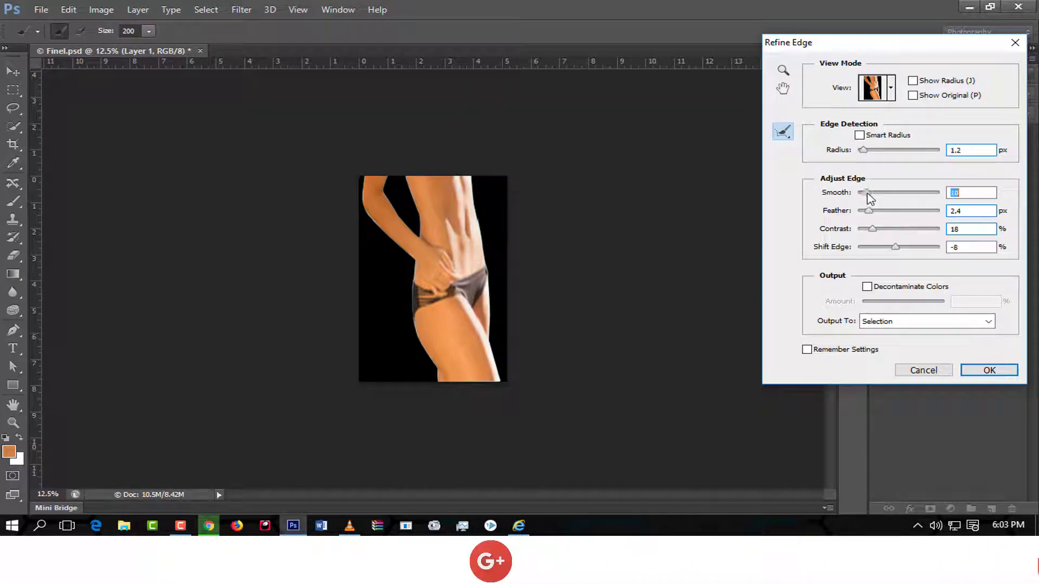
mouse_move(878, 194)
left_mouse_down()
mouse_move(911, 194)
mouse_move(883, 204)
left_mouse_up()
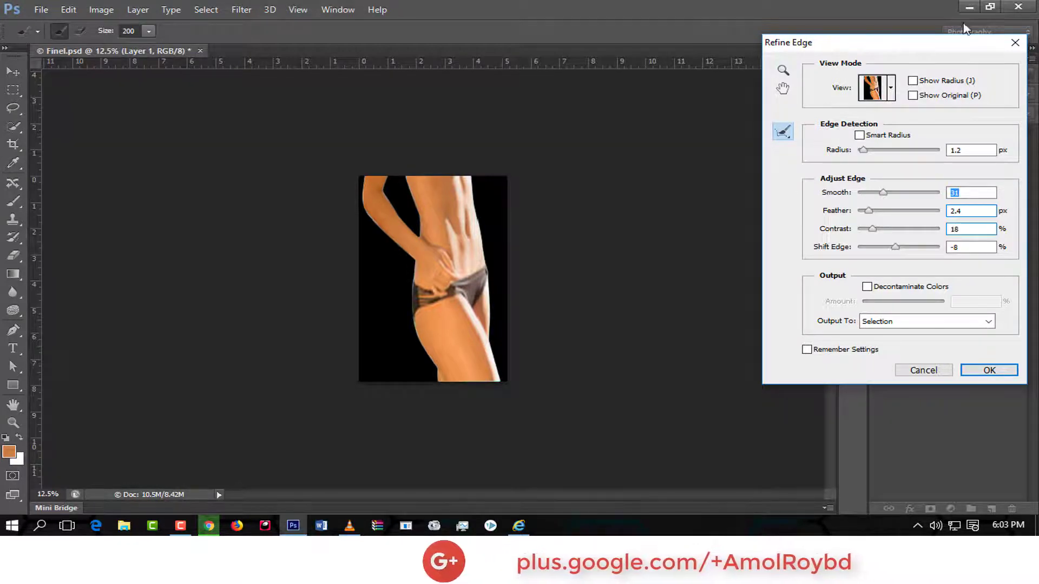
left_click(990, 370)
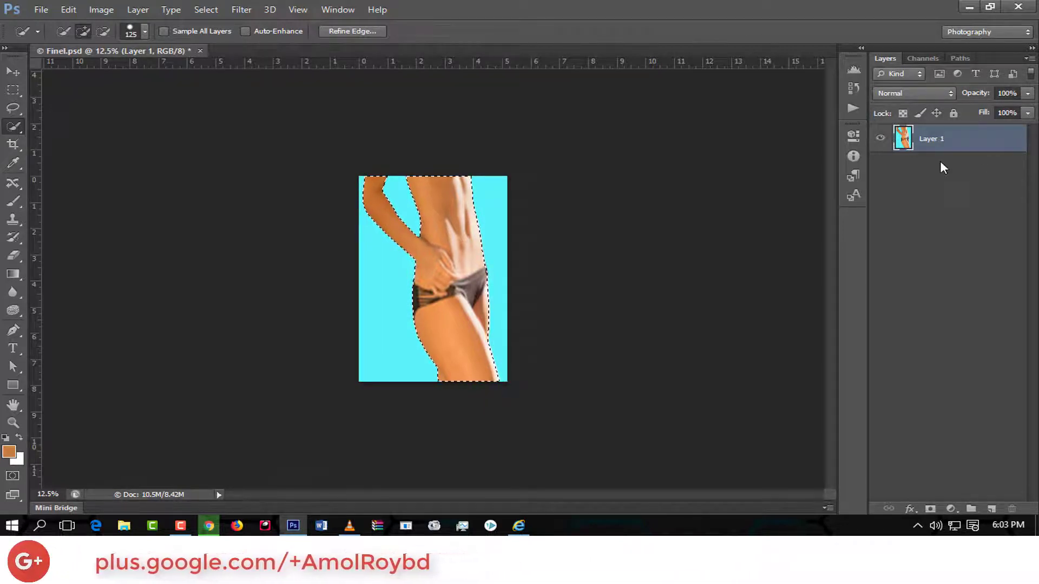
Copy the selected figure to Layer 2 and check the cut-out without the background.
key("ctrl+j")
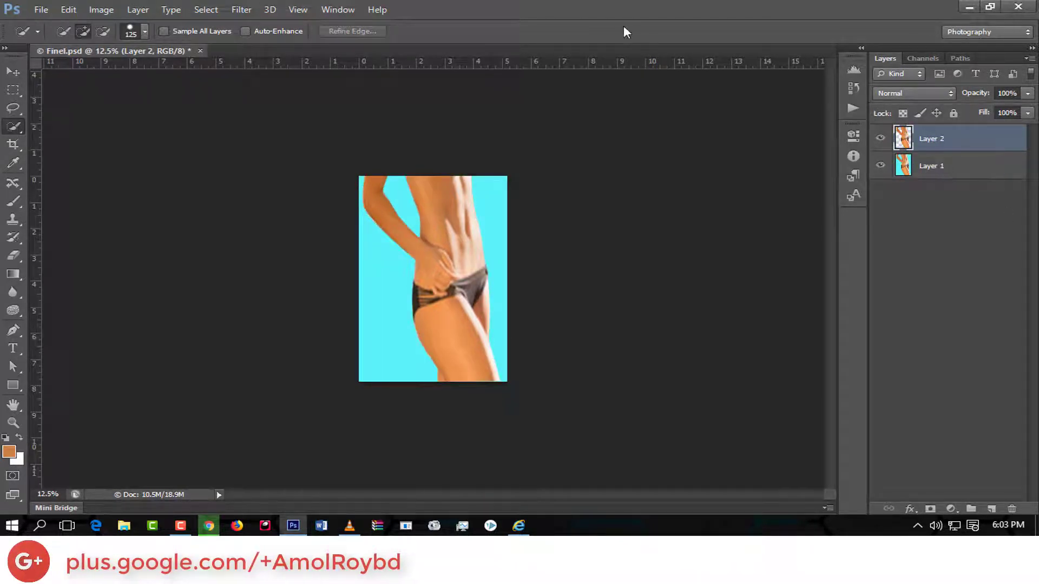
left_click(880, 166)
left_click(880, 165)
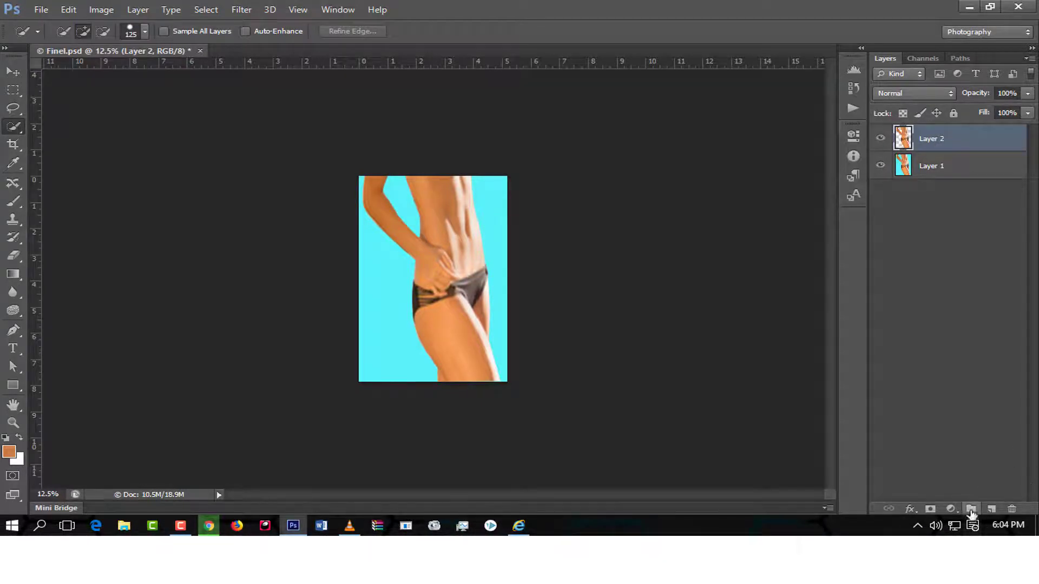
Add a Black & White adjustment clipped to Layer 2 with Reds 132, Yellows 81, Blues -19.
left_click(953, 510)
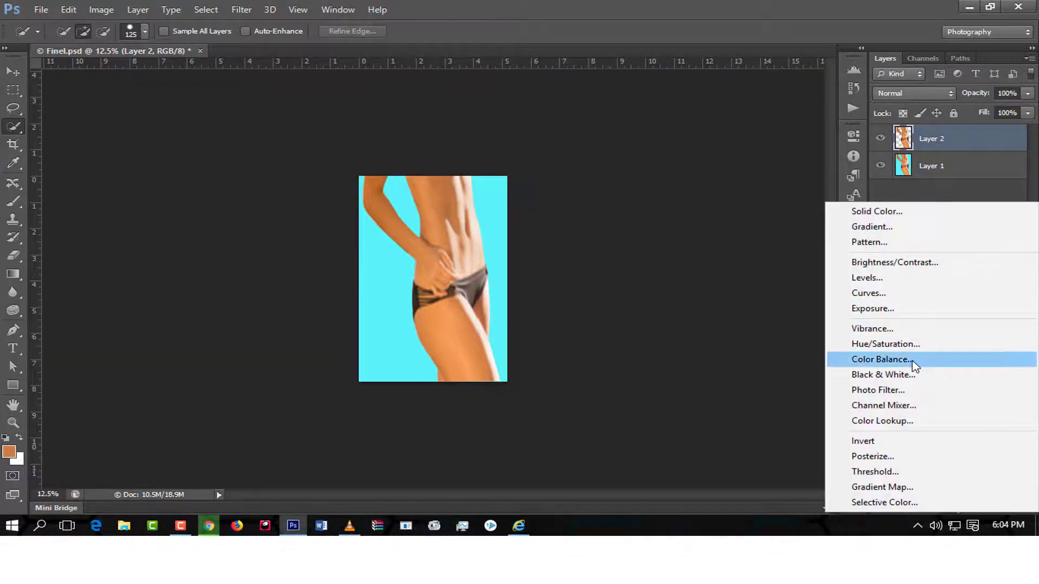
left_click(905, 375)
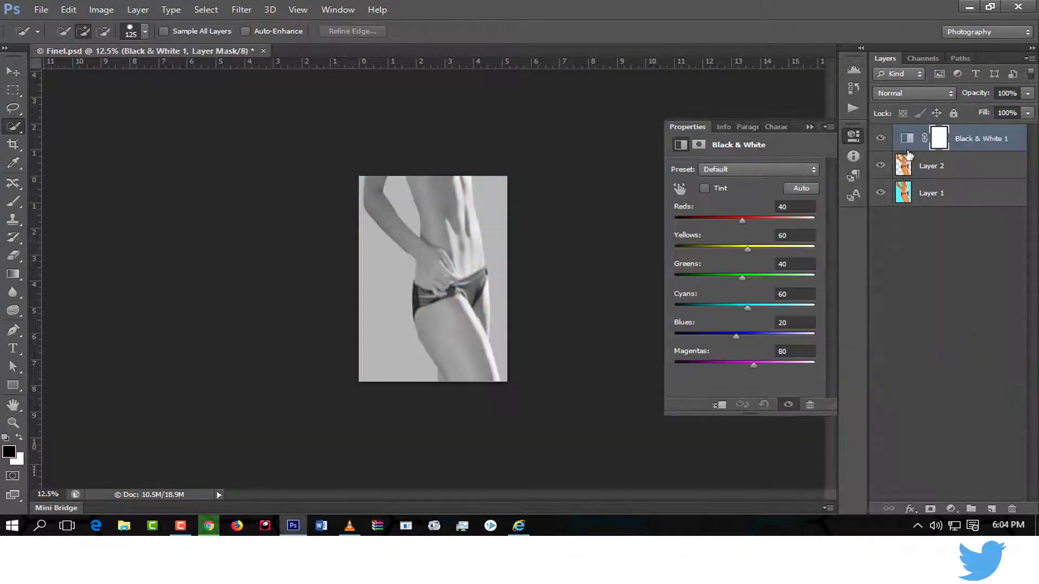
left_click(722, 403)
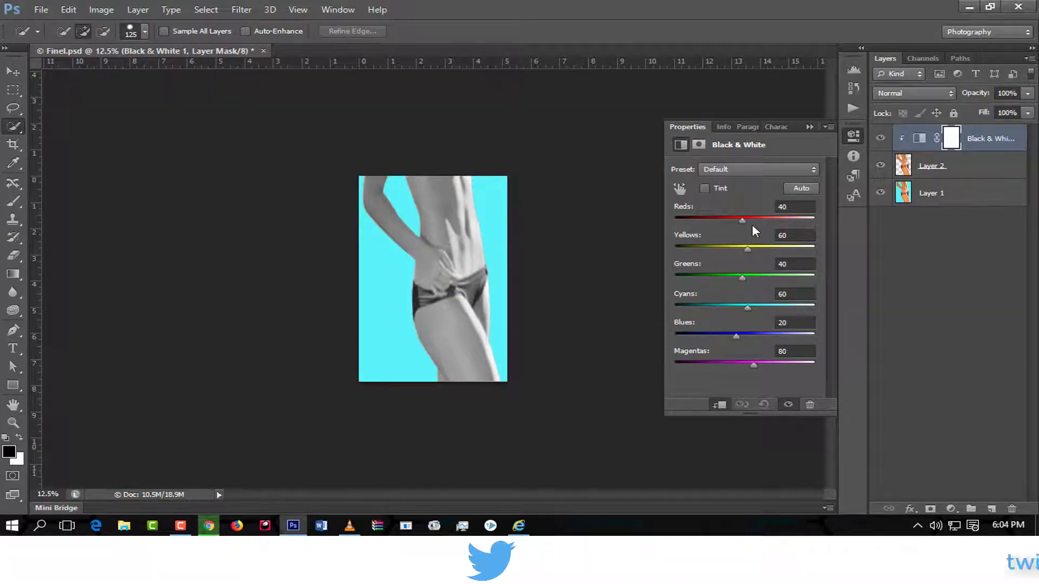
mouse_move(742, 219)
left_mouse_down()
mouse_move(775, 219)
mouse_move(755, 249)
left_mouse_up()
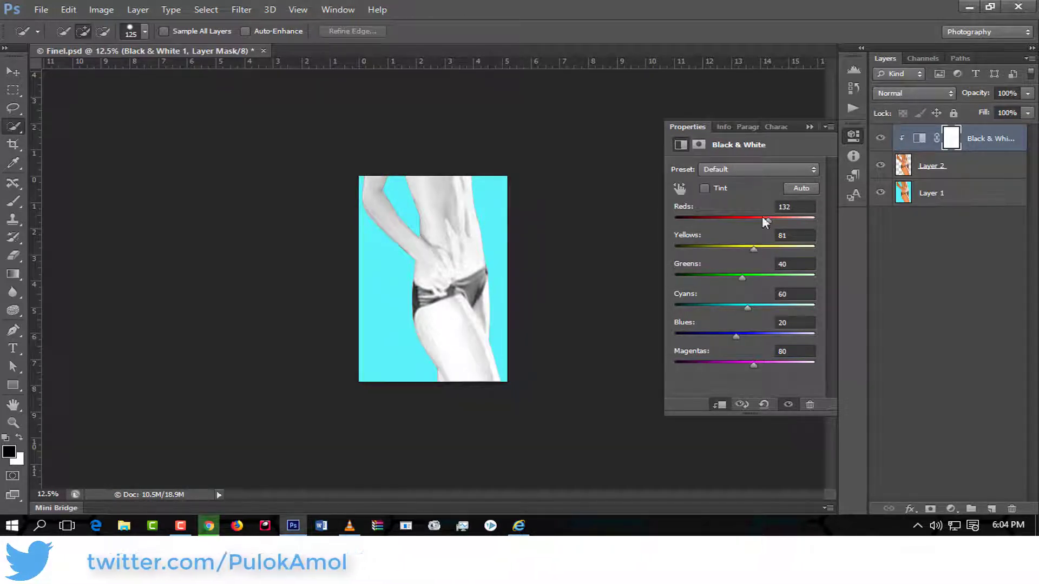
left_click_drag(738, 339, 729, 339)
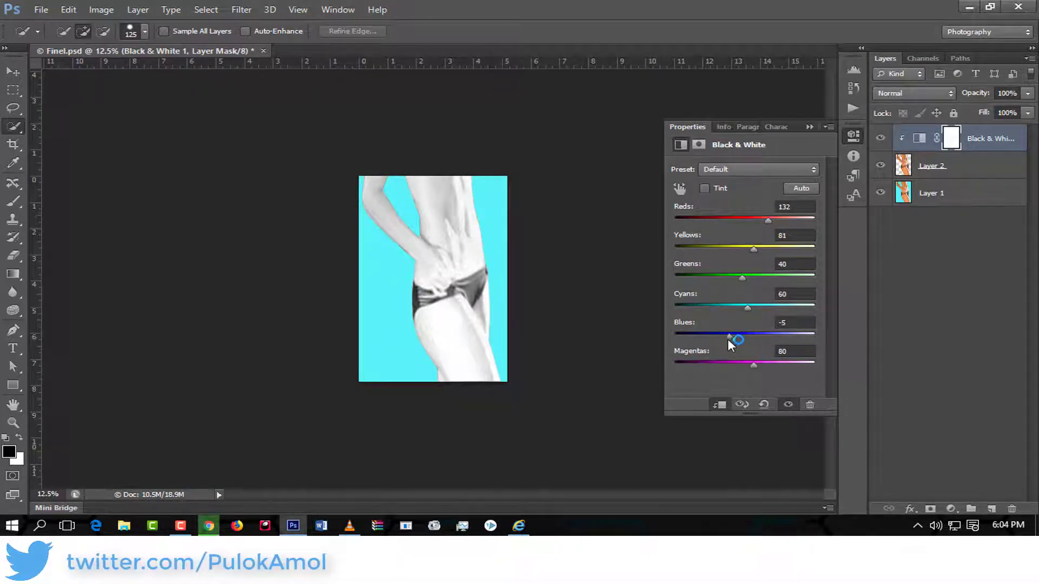
left_click(809, 126)
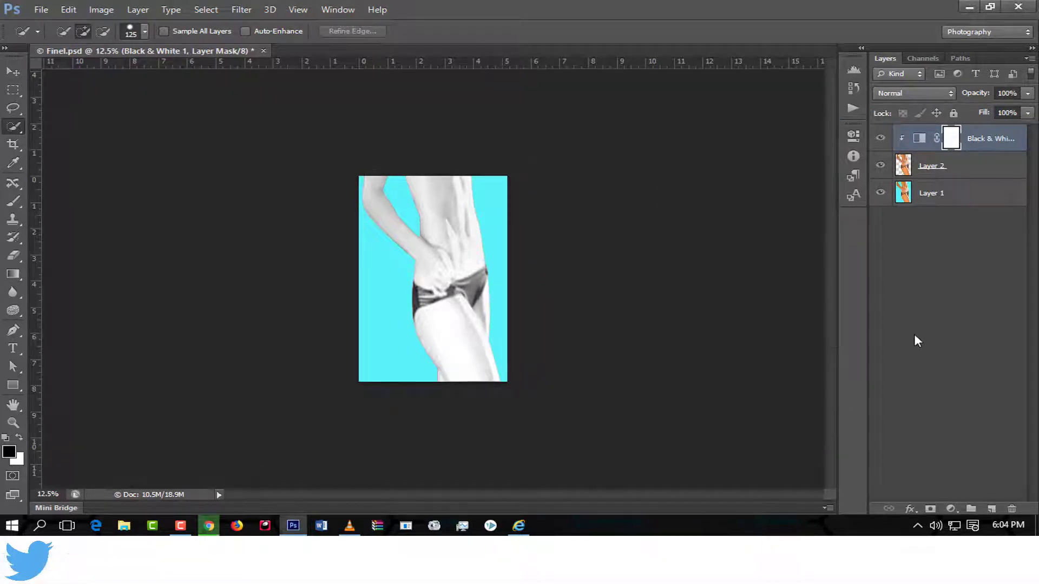
left_click(242, 10)
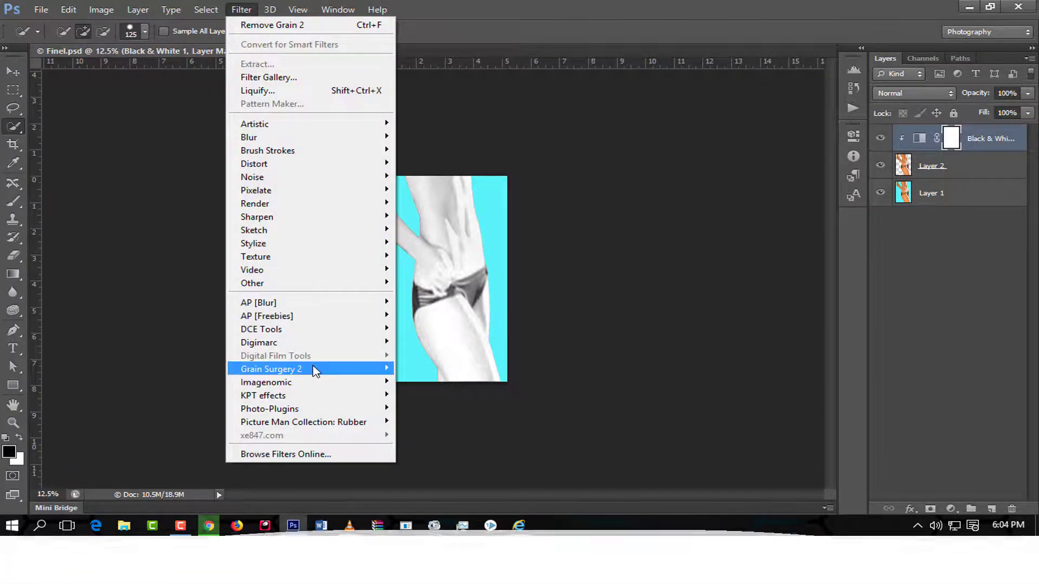
mouse_move(249, 137)
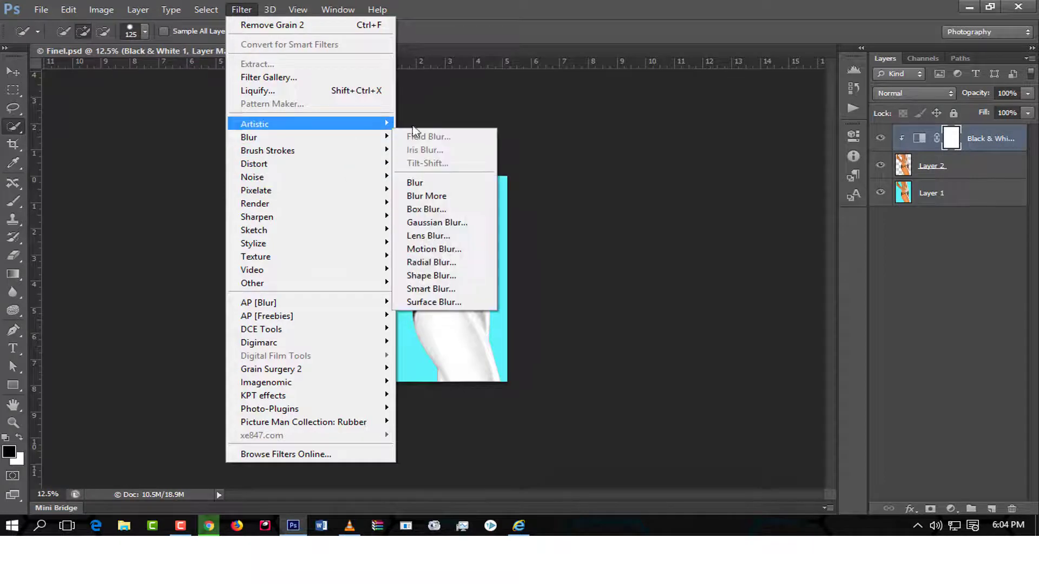
Apply a 4.0 px Gaussian Blur to Layer 2 instead of Surface Blur.
left_click(450, 302)
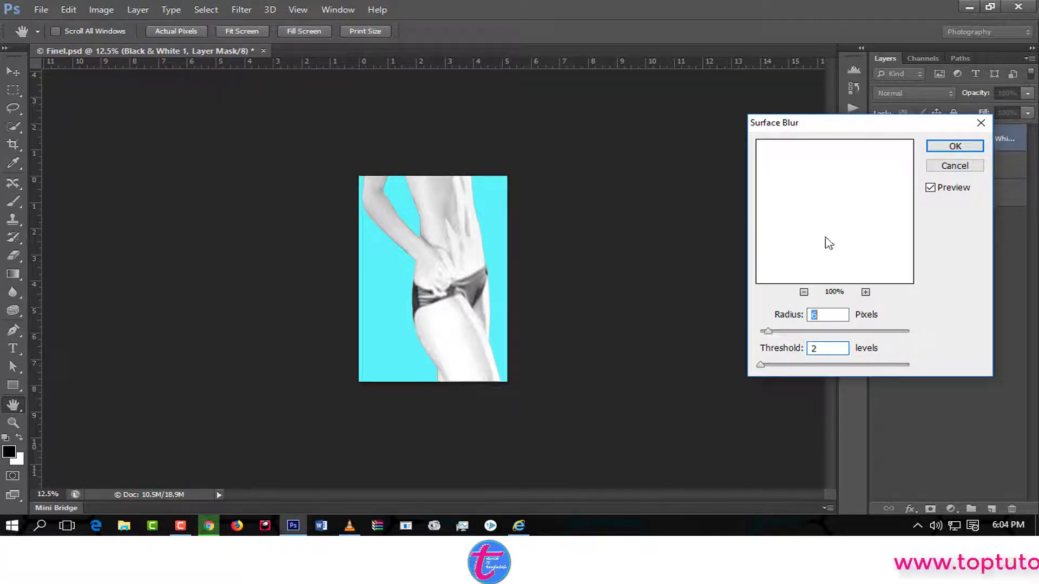
left_click(963, 146)
key("w")
left_click(934, 167)
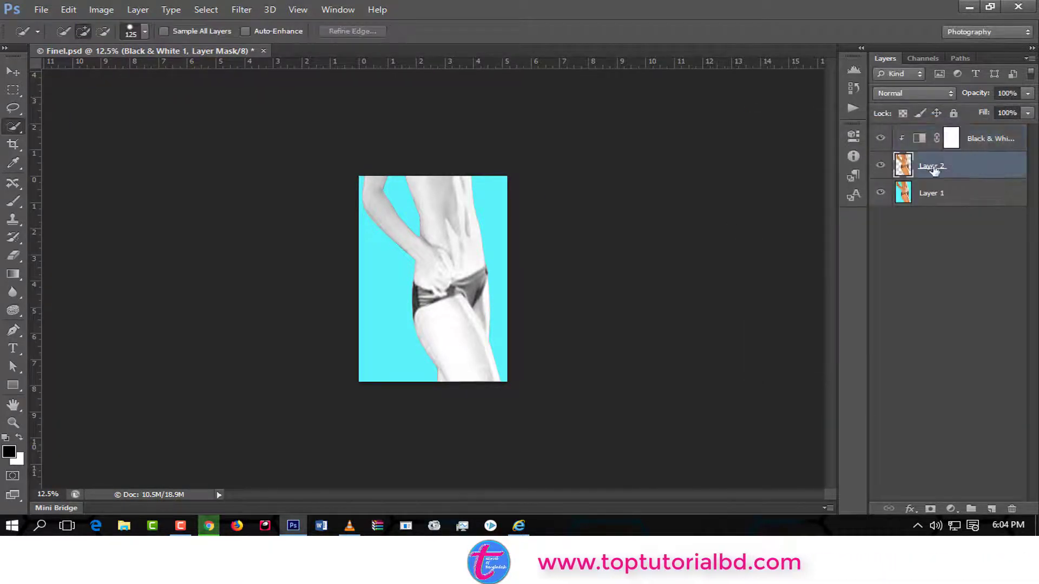
left_click(242, 10)
mouse_move(249, 137)
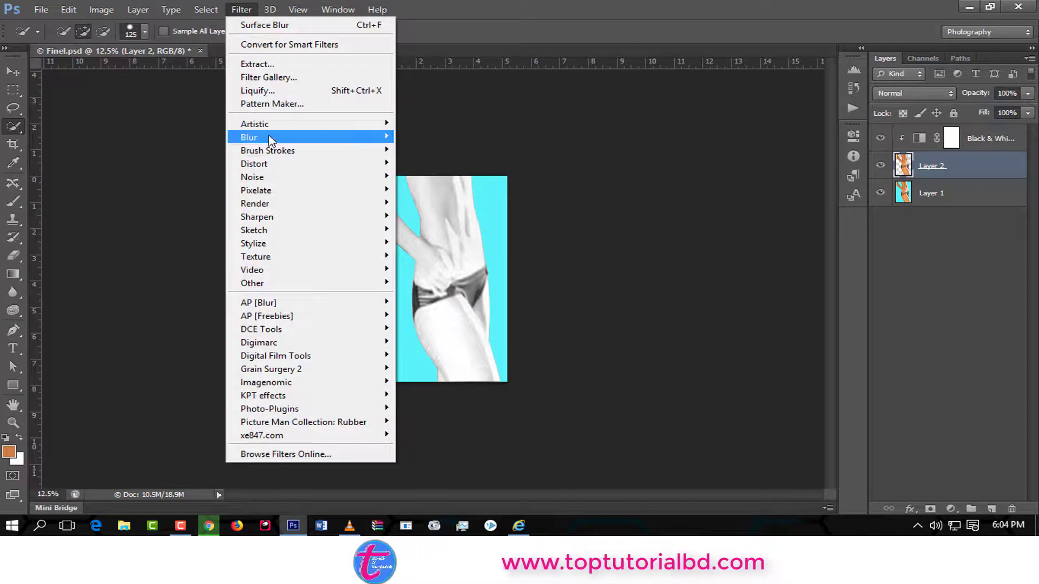
left_click(433, 223)
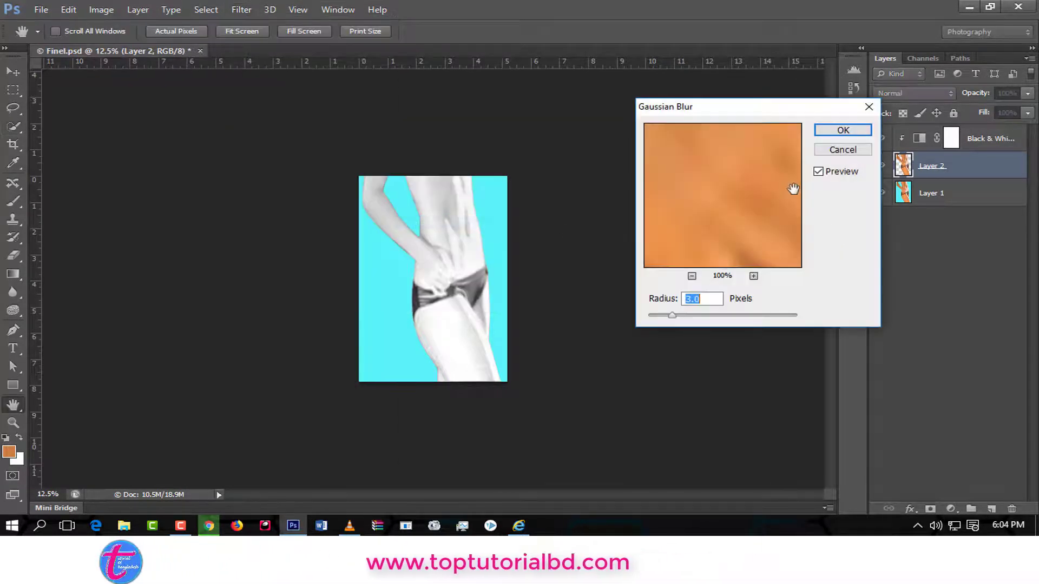
left_click_drag(672, 316, 664, 318)
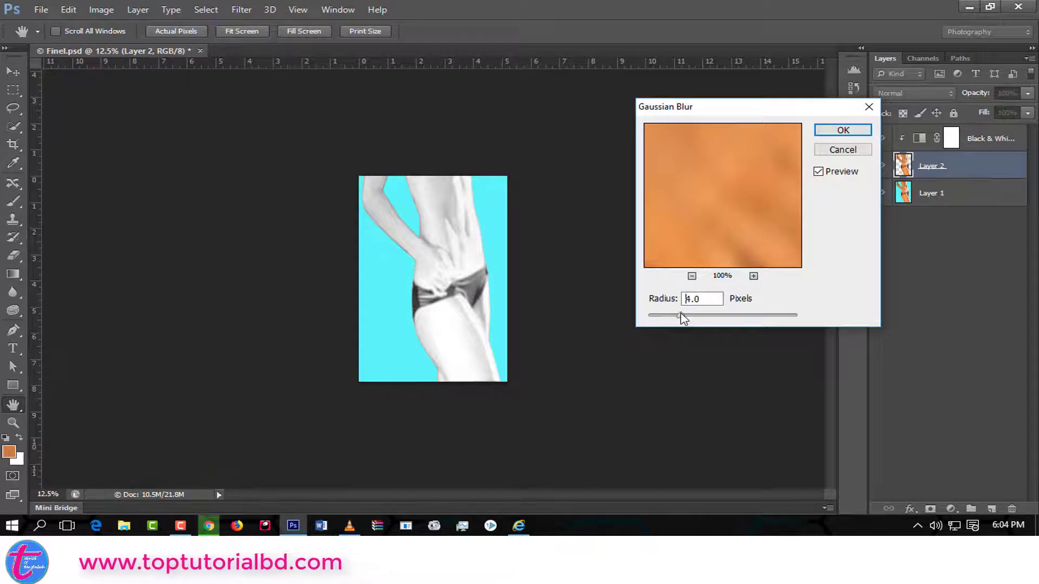
left_click(866, 134)
Add a clipped Curves adjustment raising the midtones and lowering the white point to 233.
key("w")
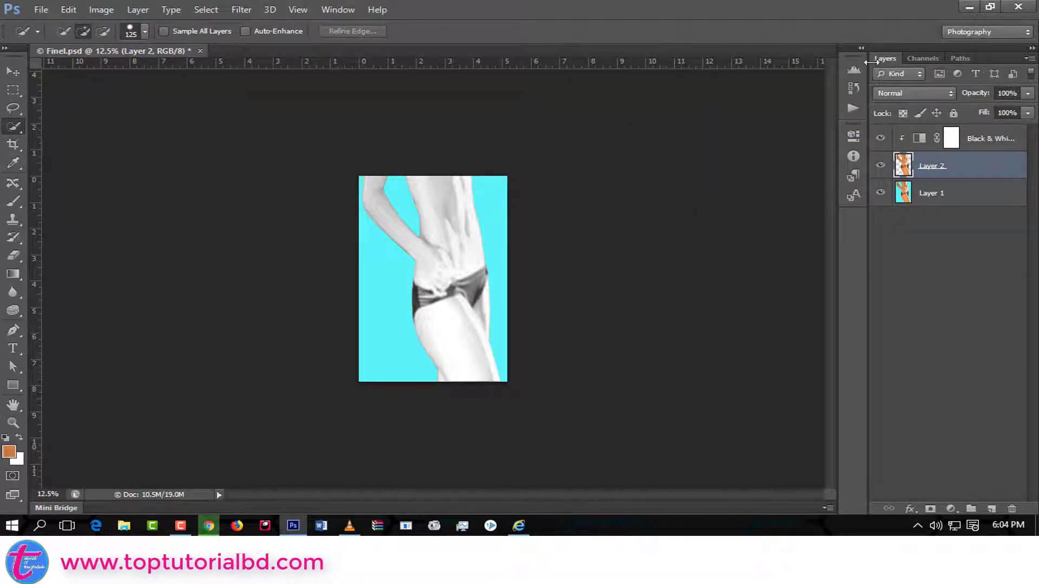
left_click(968, 140)
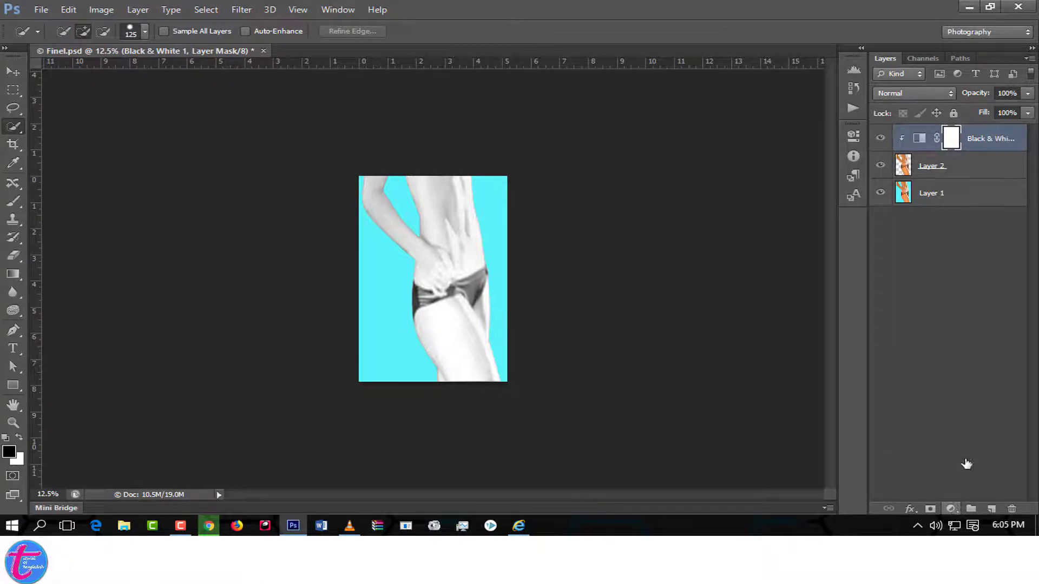
left_click(951, 508)
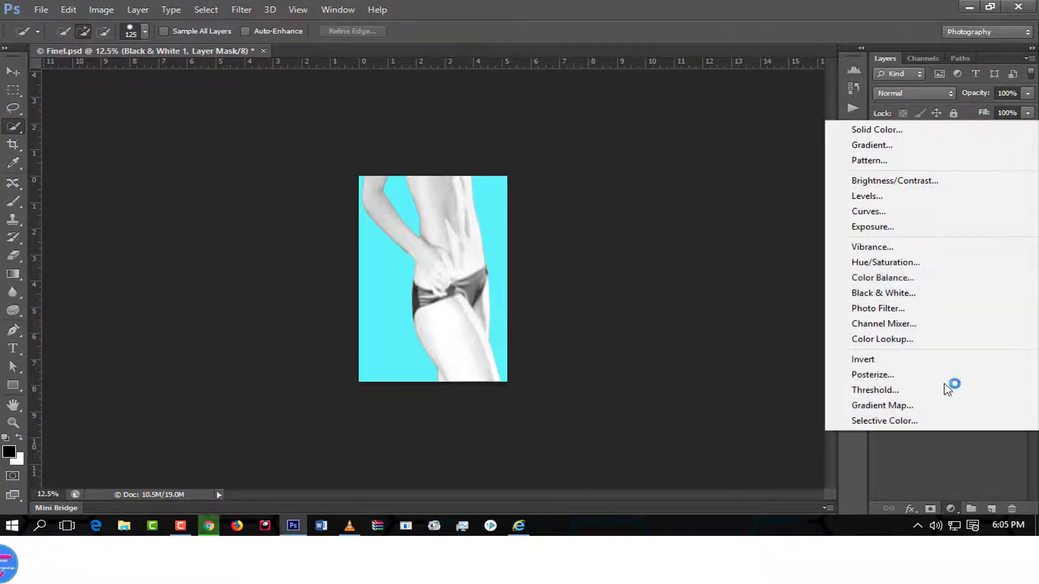
left_click(888, 211)
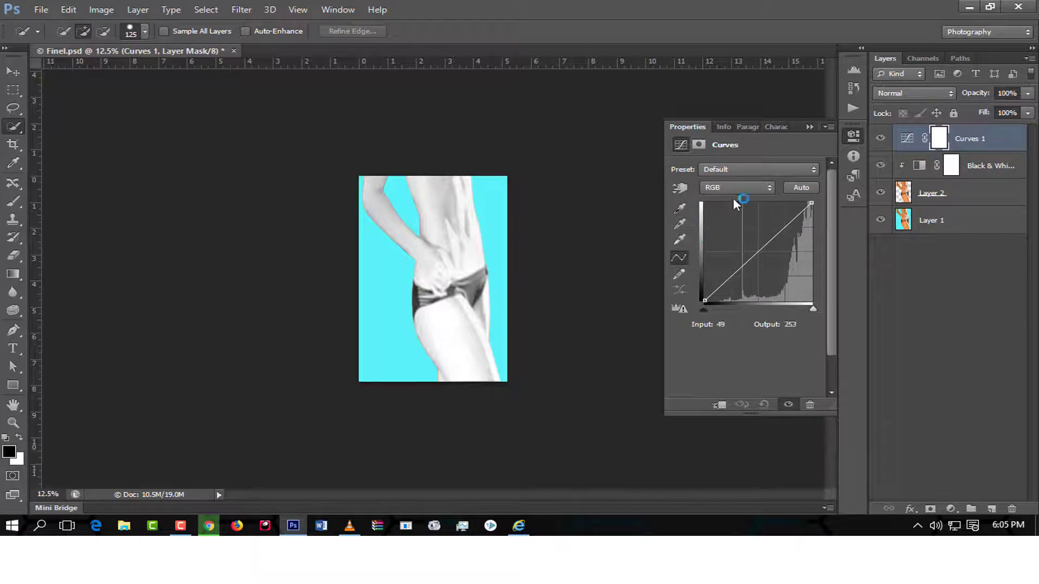
left_click(720, 405)
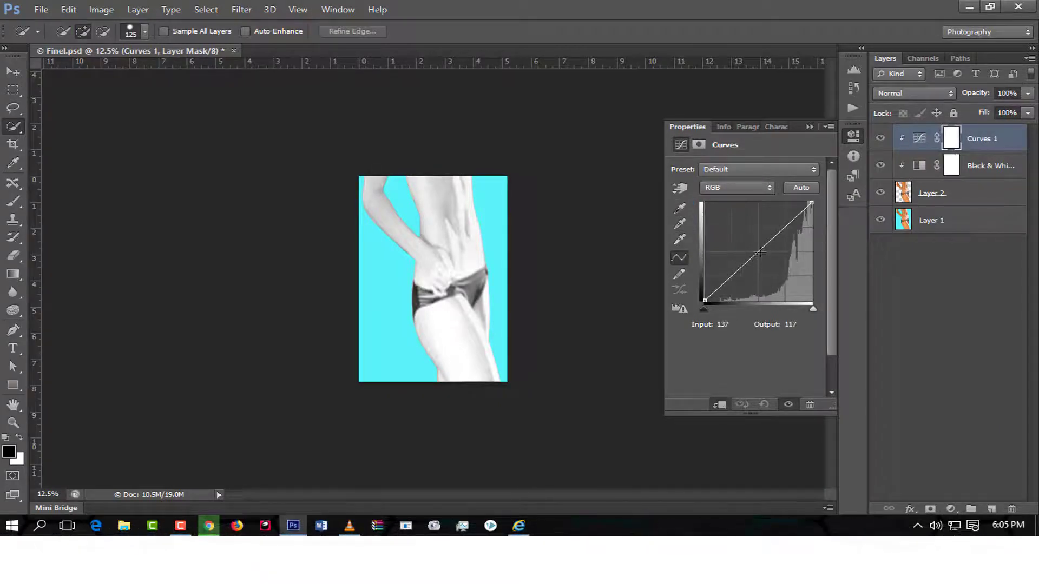
left_click_drag(761, 252, 754, 244)
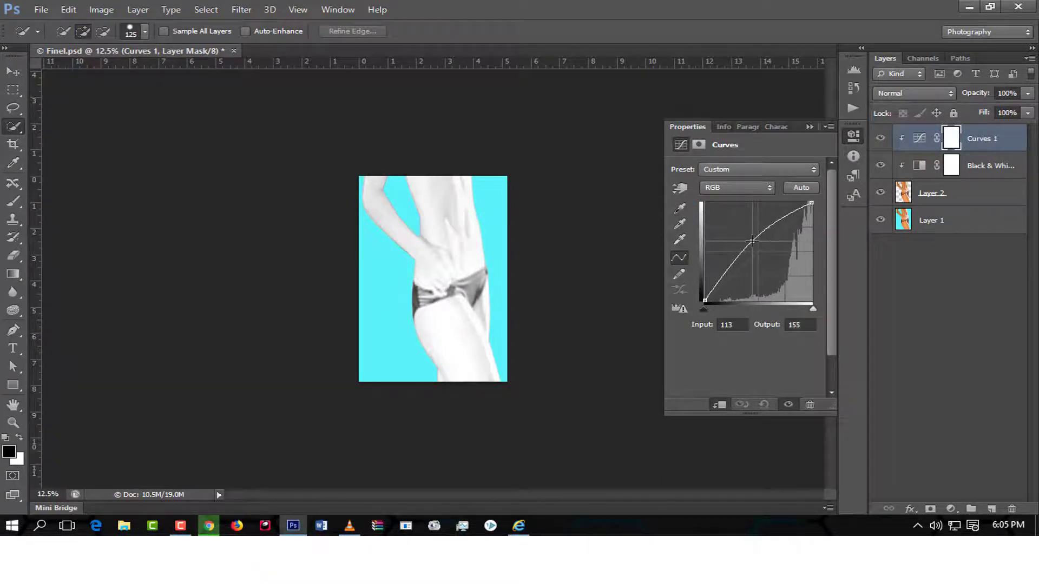
left_click_drag(759, 245, 756, 240)
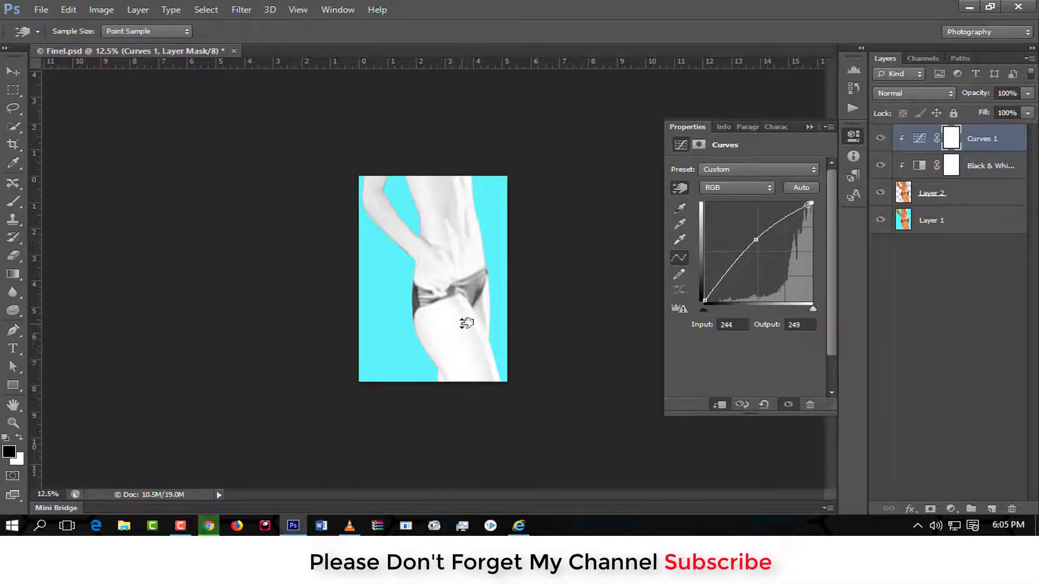
left_click_drag(482, 327, 475, 343)
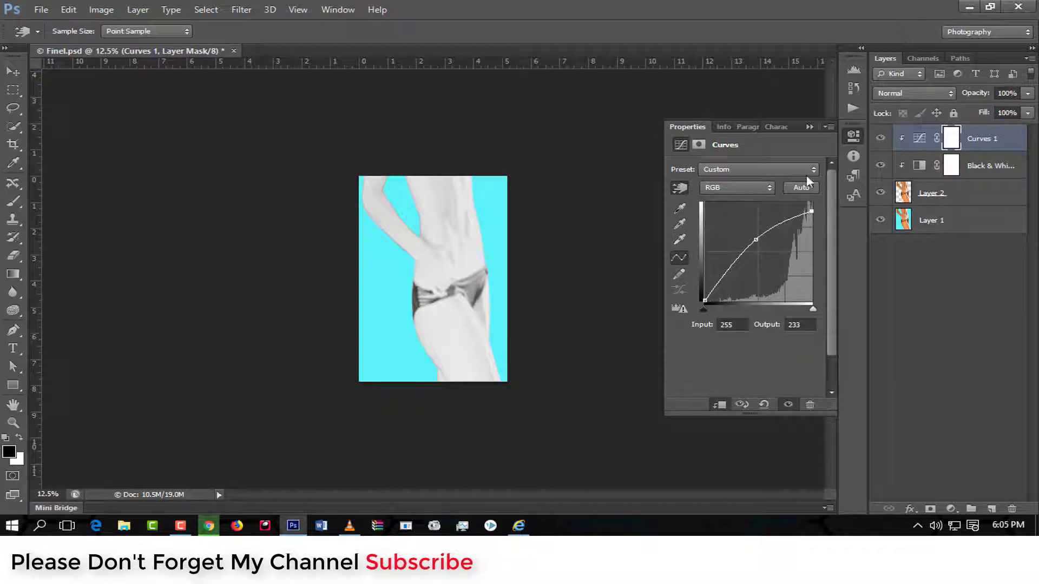
left_click(810, 126)
left_click(968, 193)
key("w")
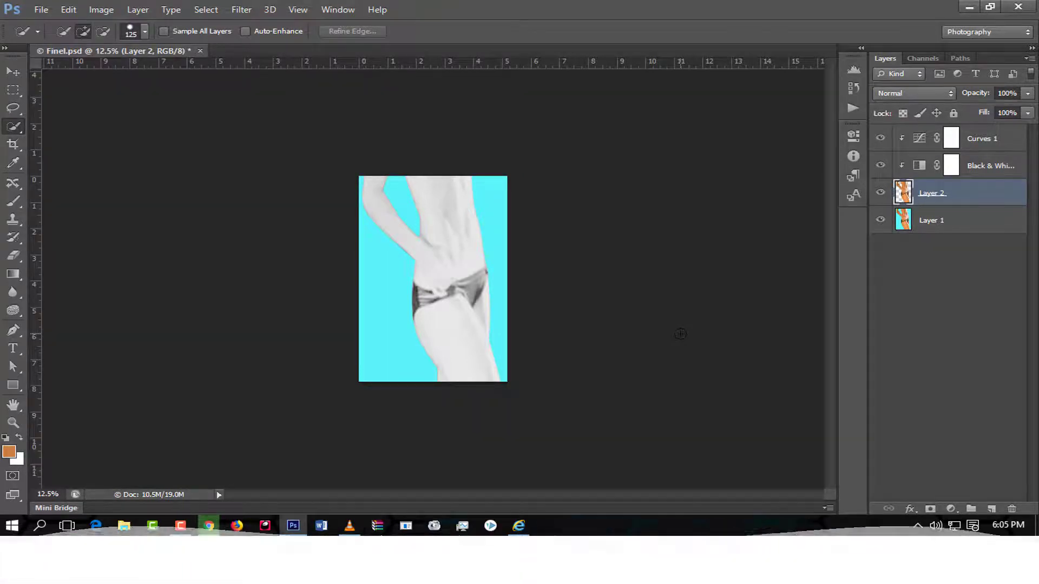
Zoom to 25% and start a pen path along the thigh's bottom and outer edge.
key("ctrl+plus")
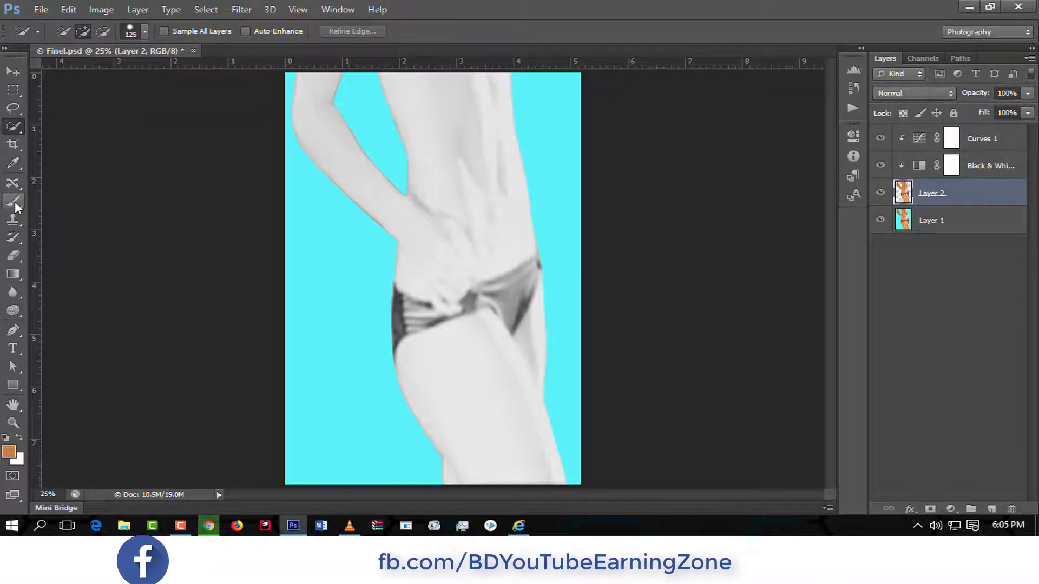
left_click(13, 330)
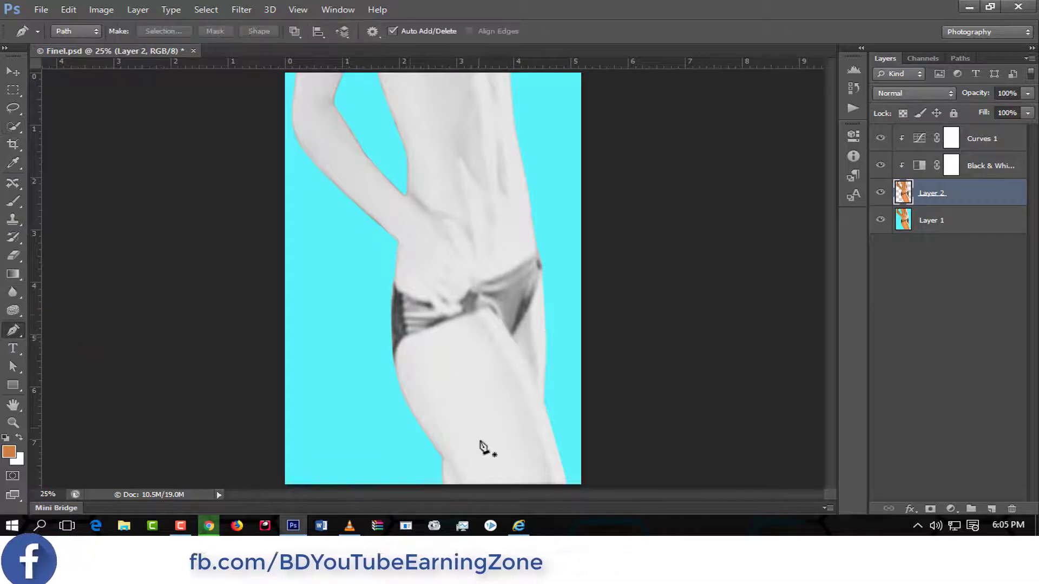
left_click(443, 486)
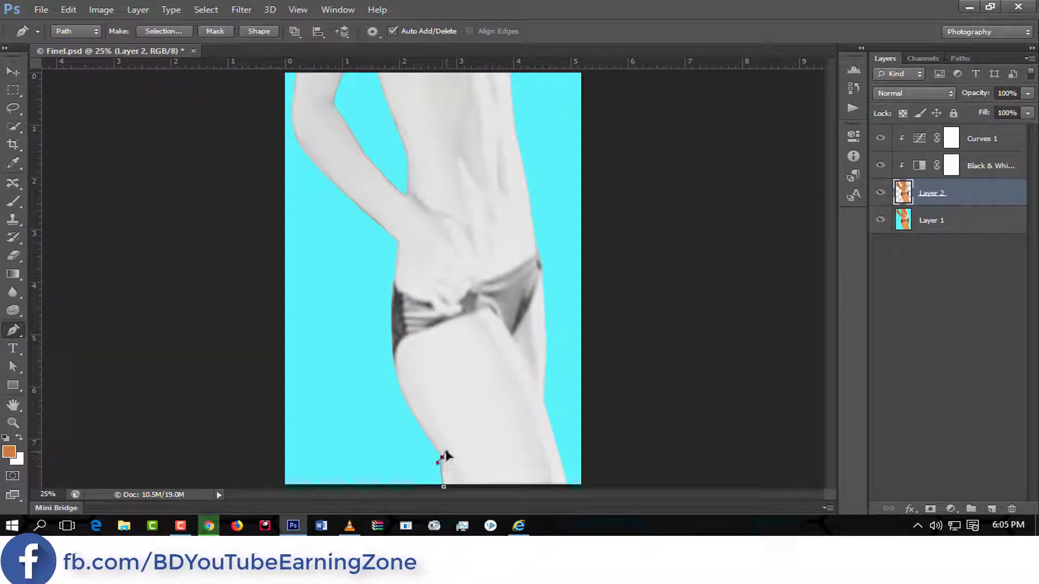
left_click_drag(442, 457, 441, 471)
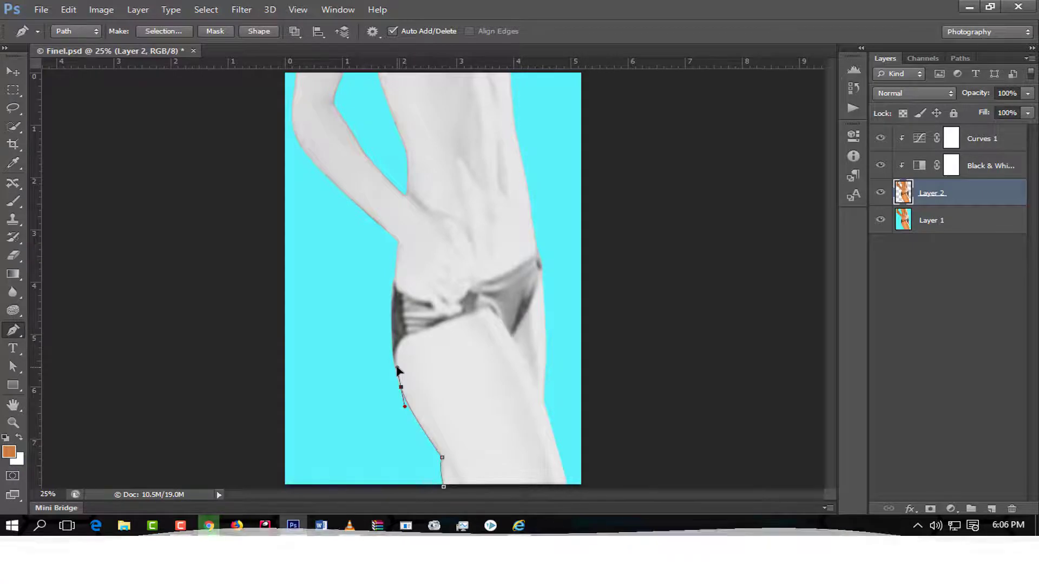
left_click_drag(401, 371, 397, 368)
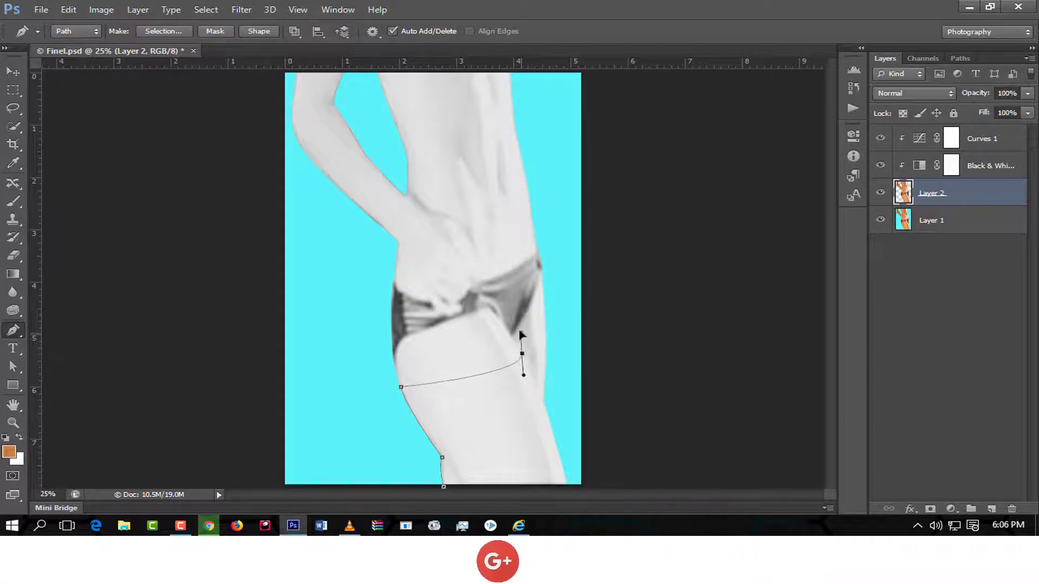
left_click_drag(532, 320, 533, 320)
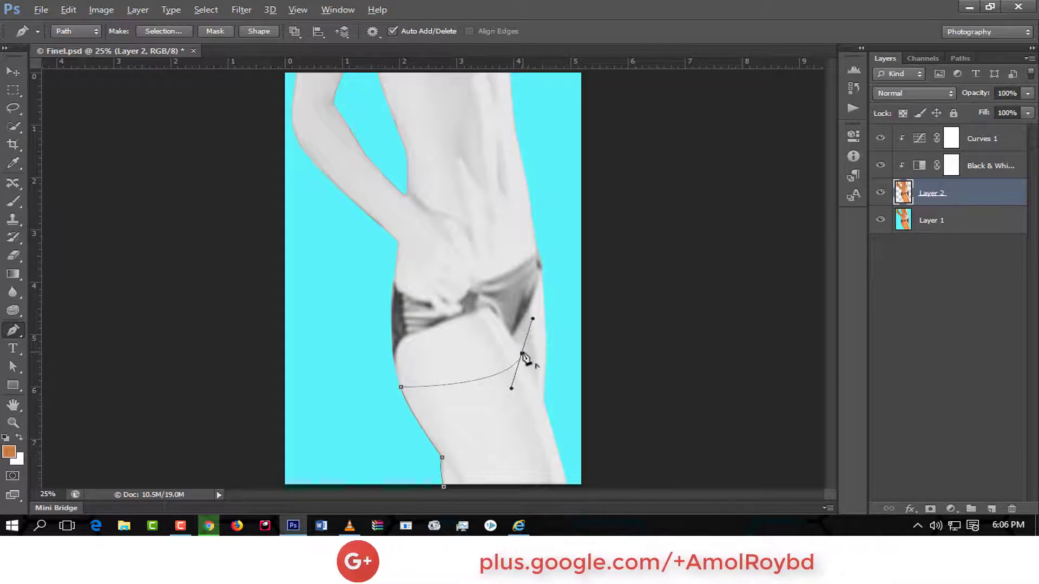
Finish the thigh path with corner points, close it and load it as a selection.
left_click(522, 355, "alt")
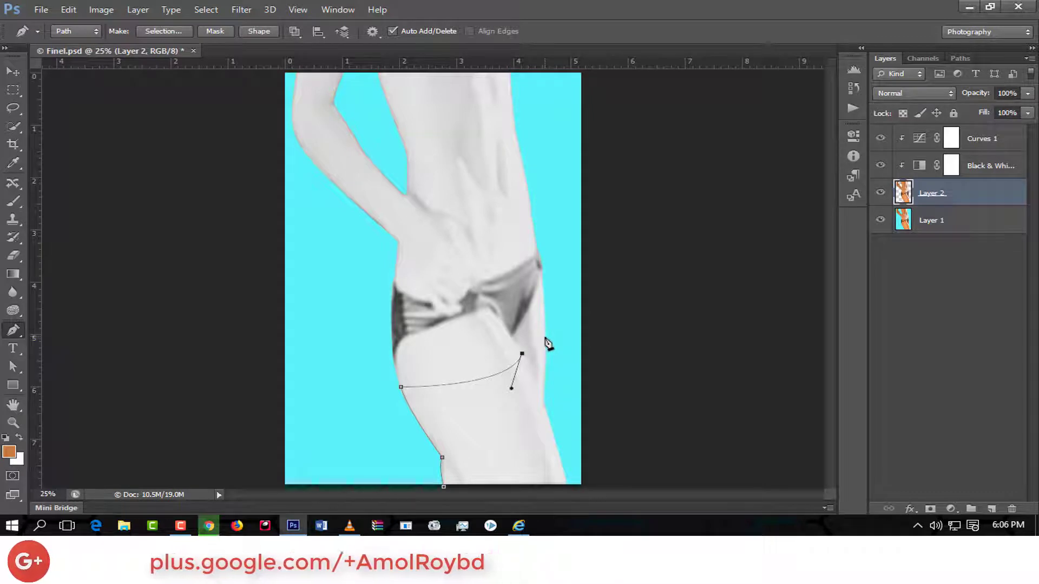
left_click_drag(545, 336, 544, 306)
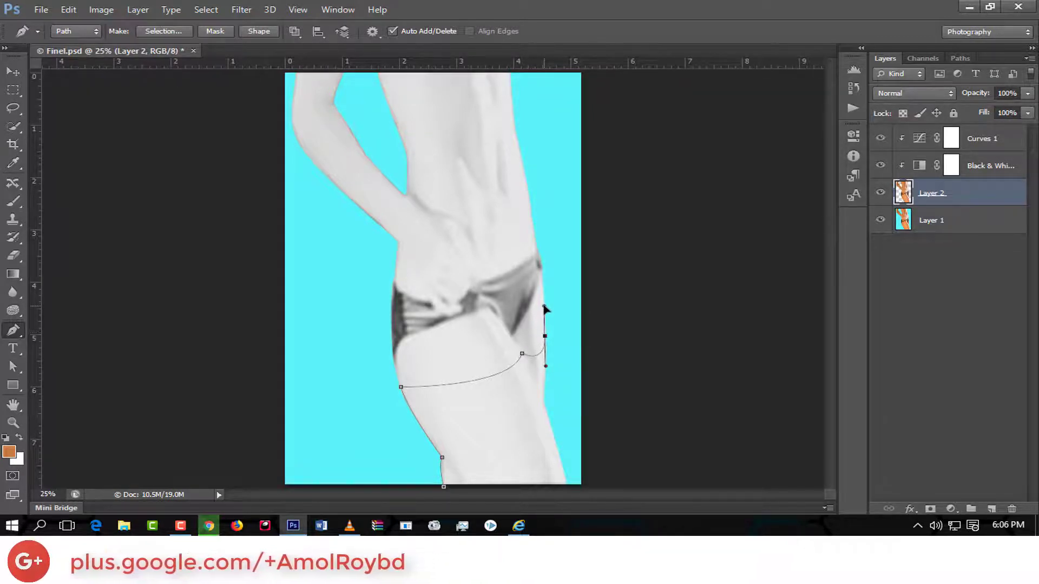
left_click(545, 336, "alt")
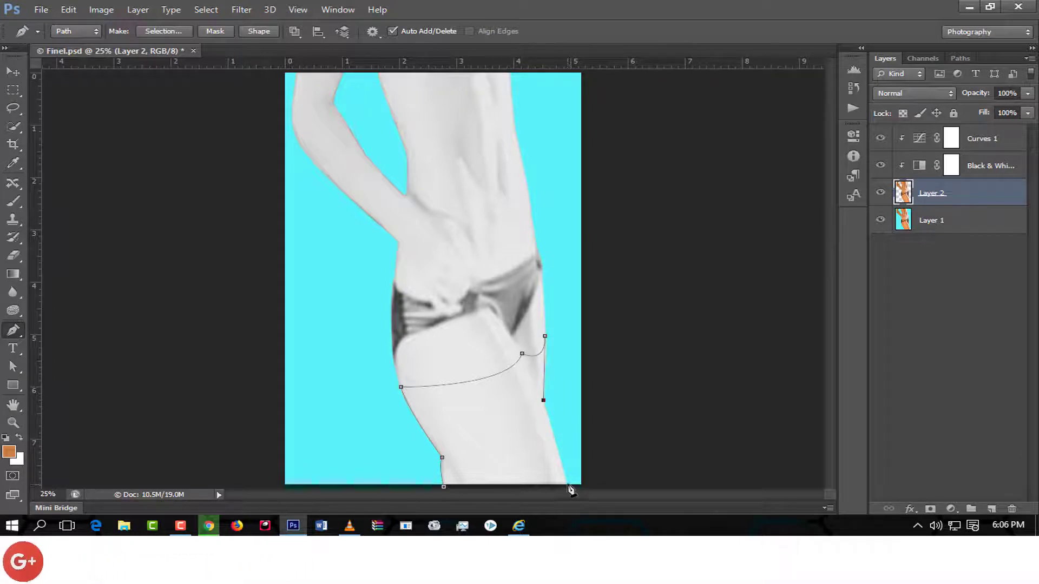
left_click(444, 487)
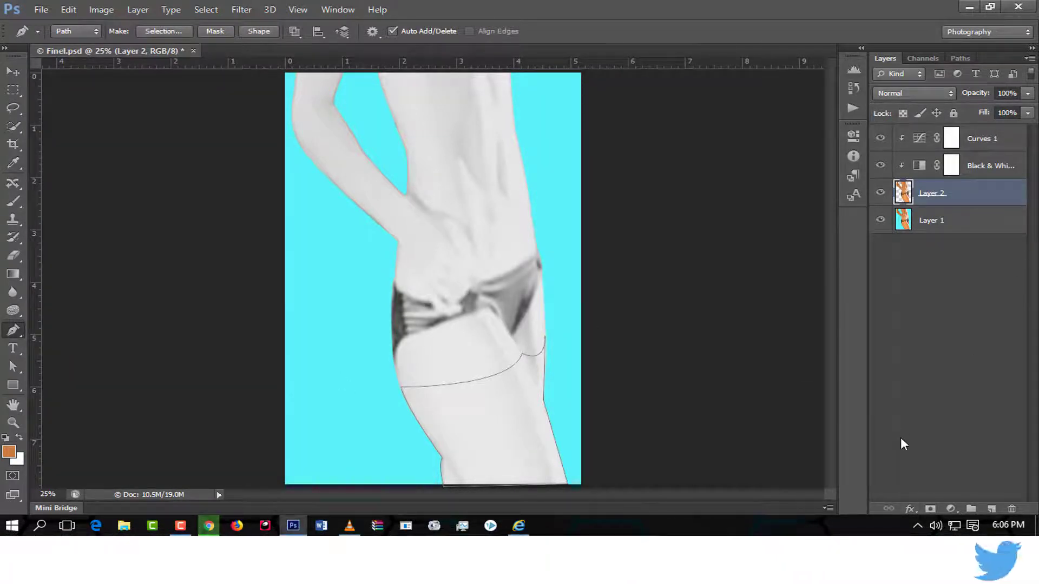
key("ctrl+Return")
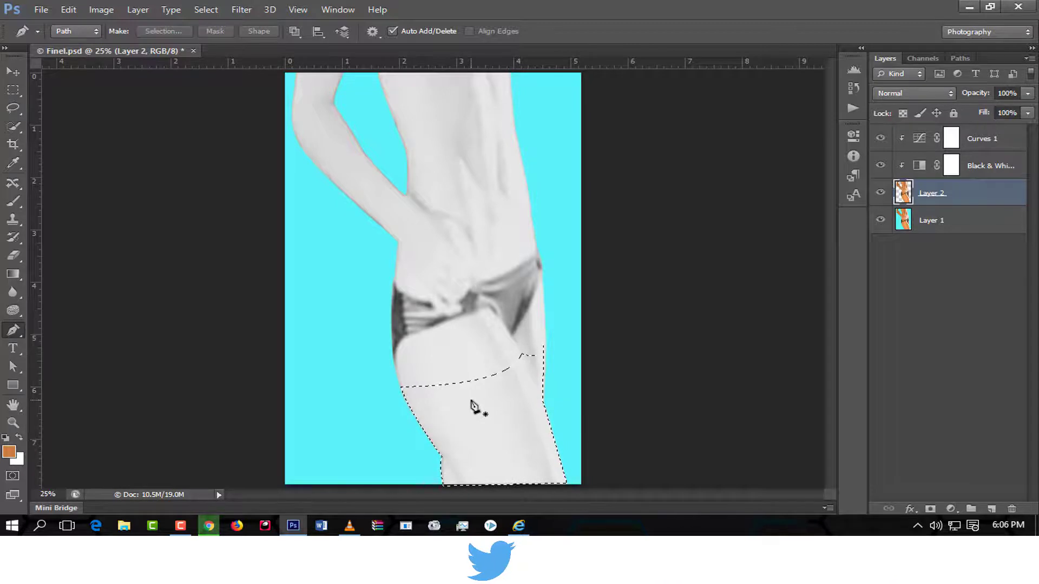
right_click(471, 403)
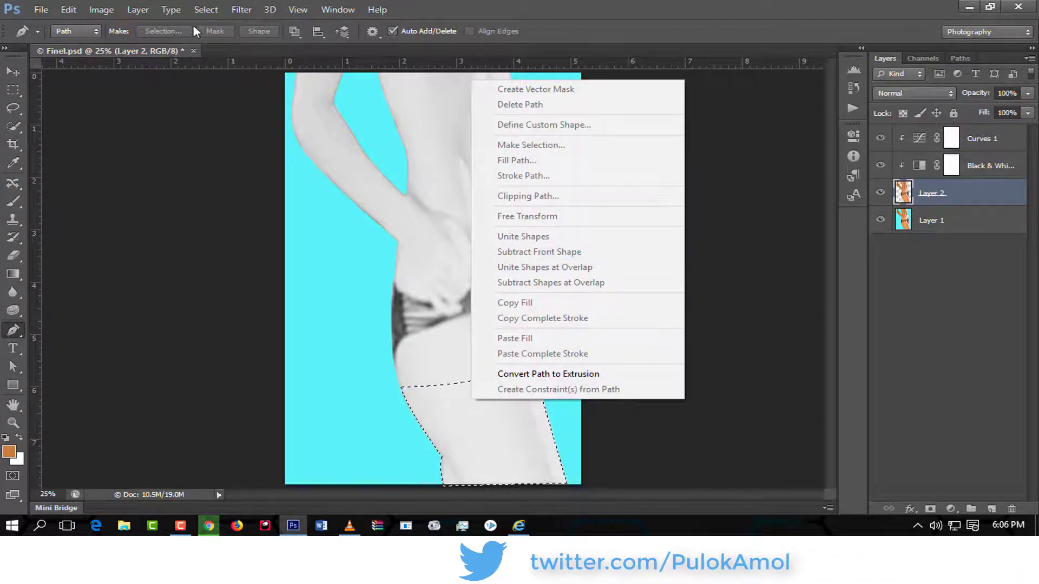
key("Escape")
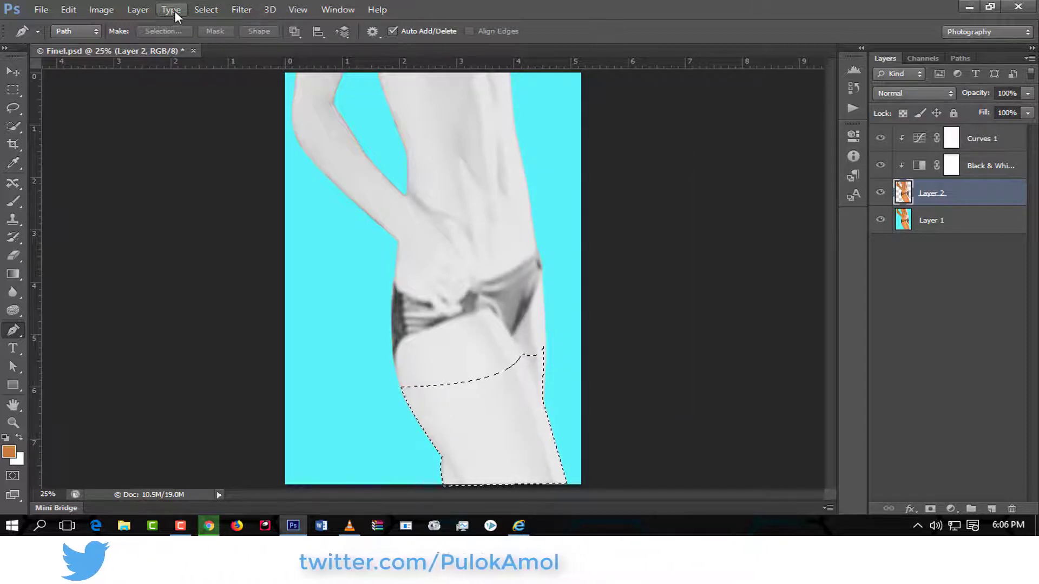
left_click(242, 10)
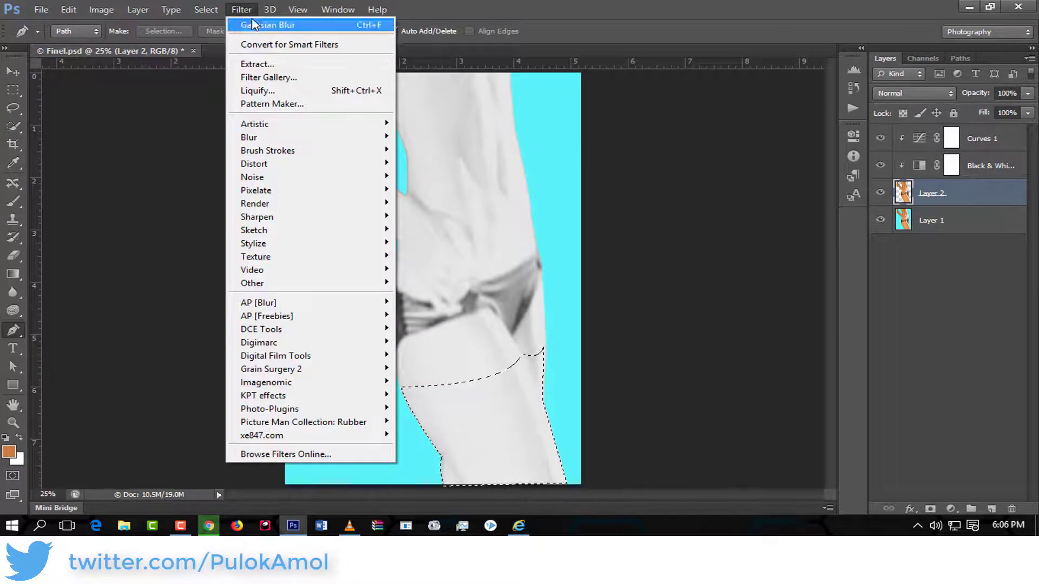
mouse_move(249, 137)
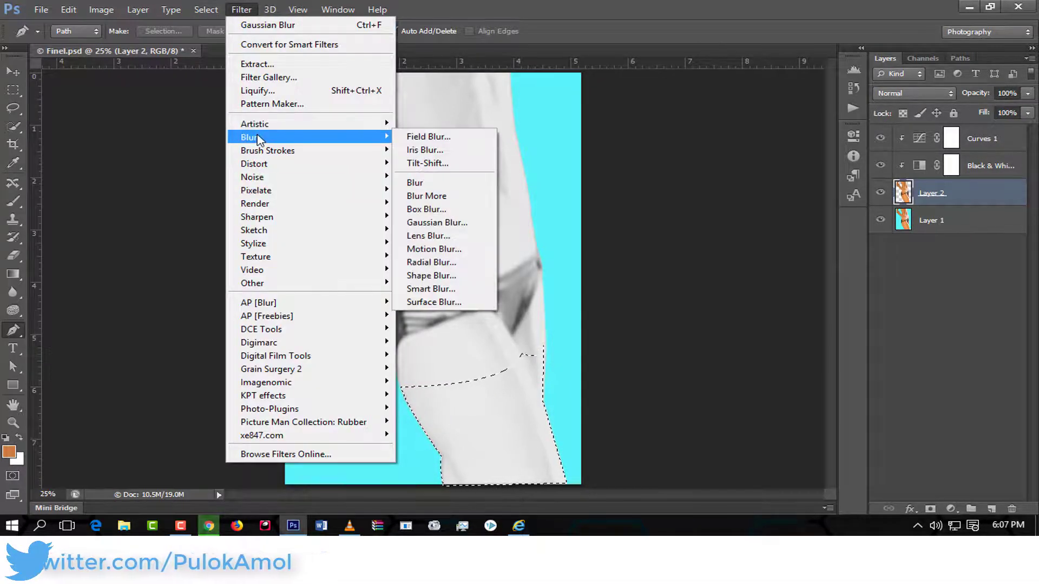
left_click(453, 302)
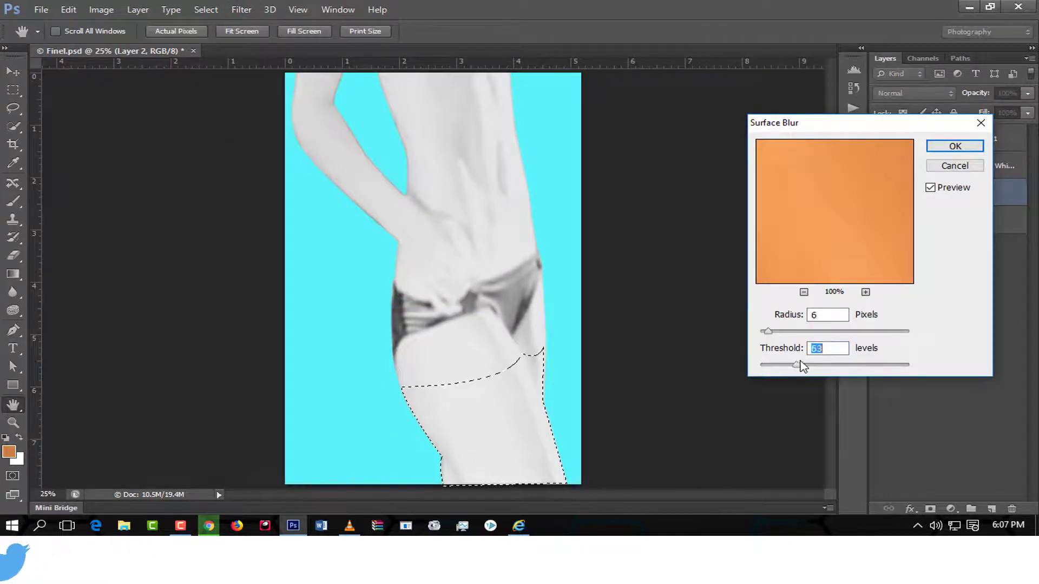
left_click_drag(808, 365, 782, 366)
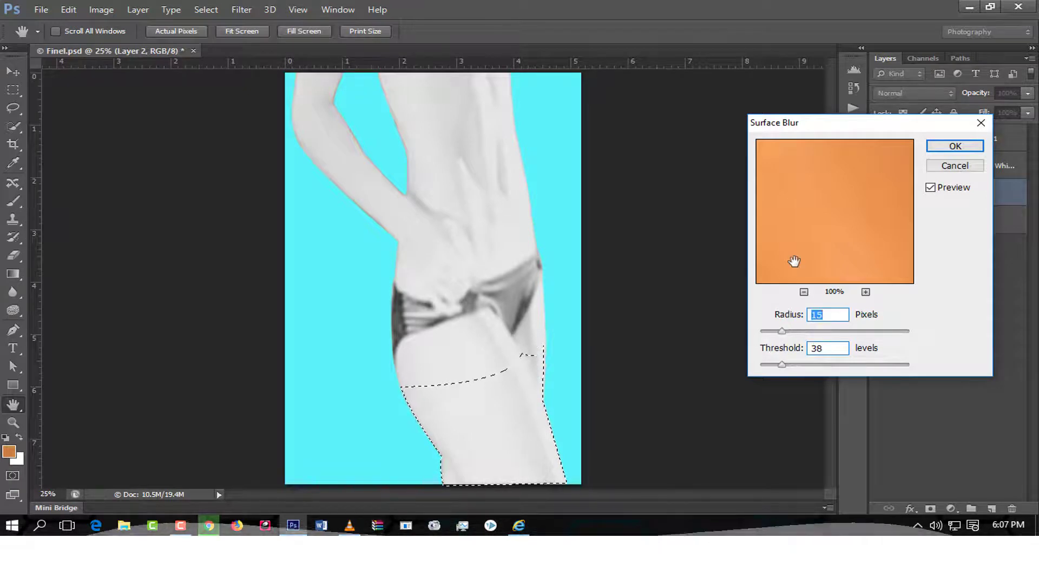
left_click_drag(774, 331, 760, 331)
left_click_drag(781, 365, 759, 366)
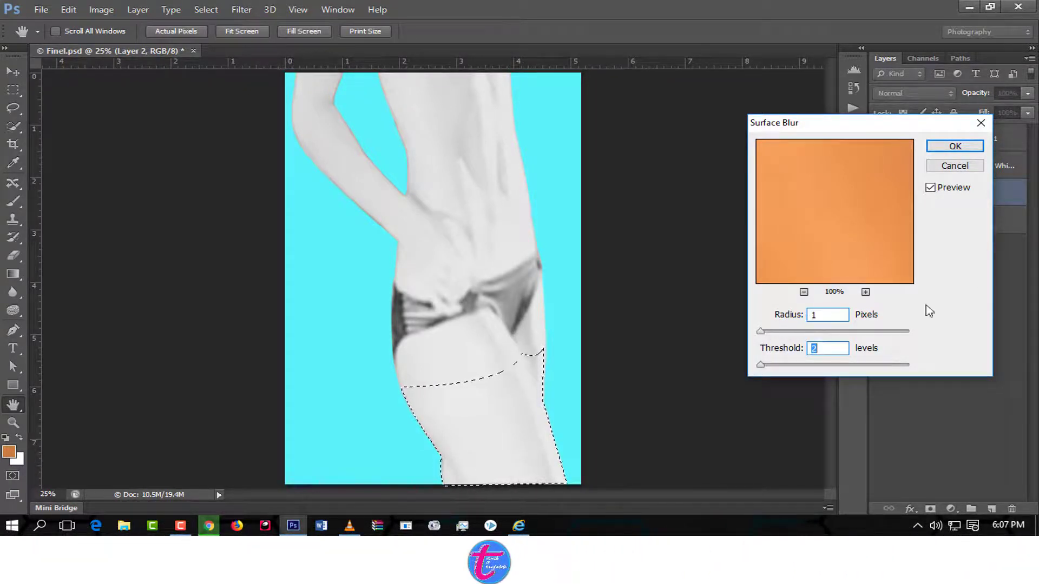
Mask Layer 2 and soft-brush the mask along the stocking's top edge.
left_click(986, 127)
key("p")
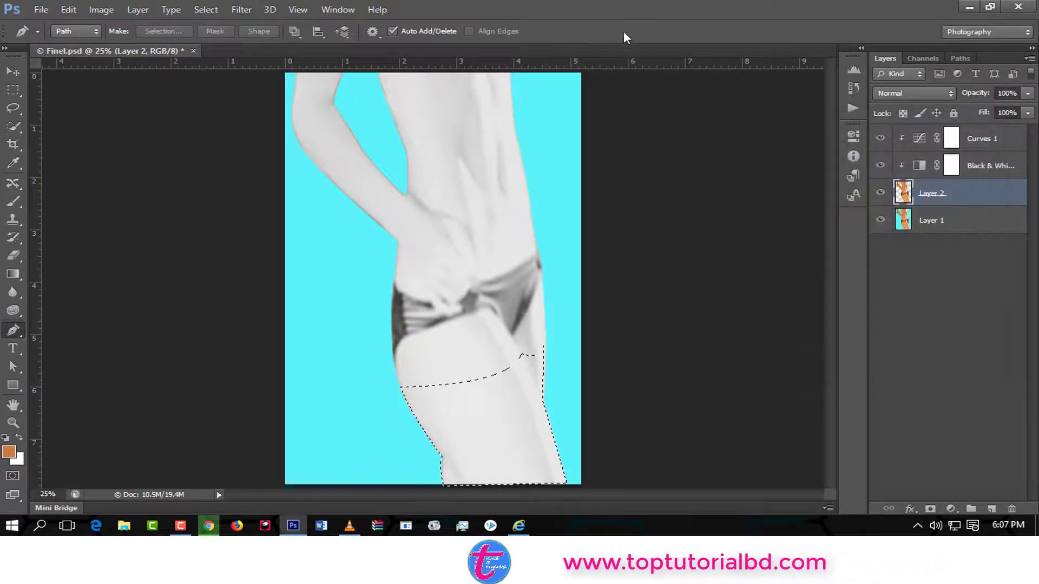
left_click(931, 509)
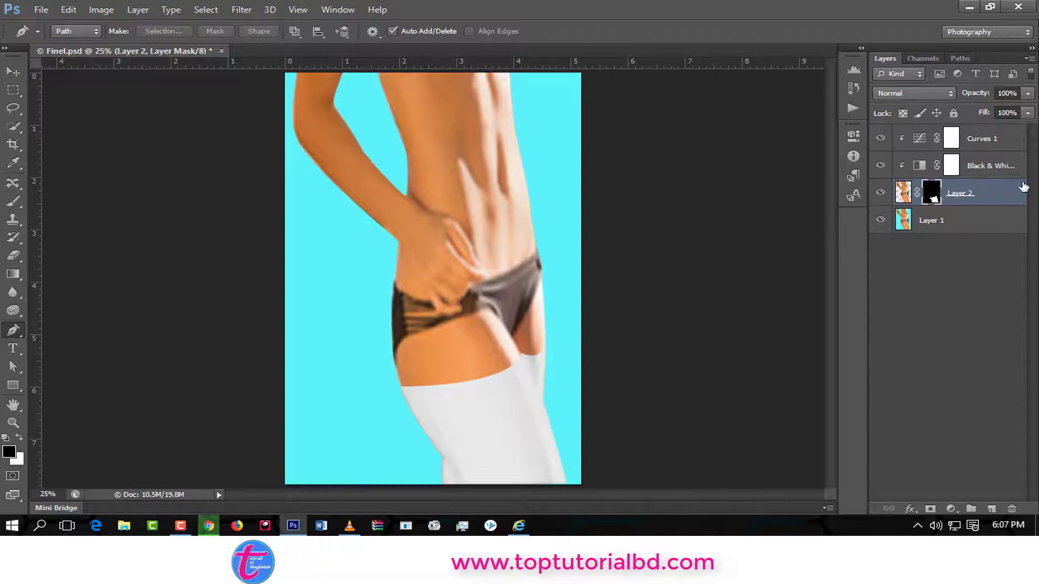
left_click(13, 202)
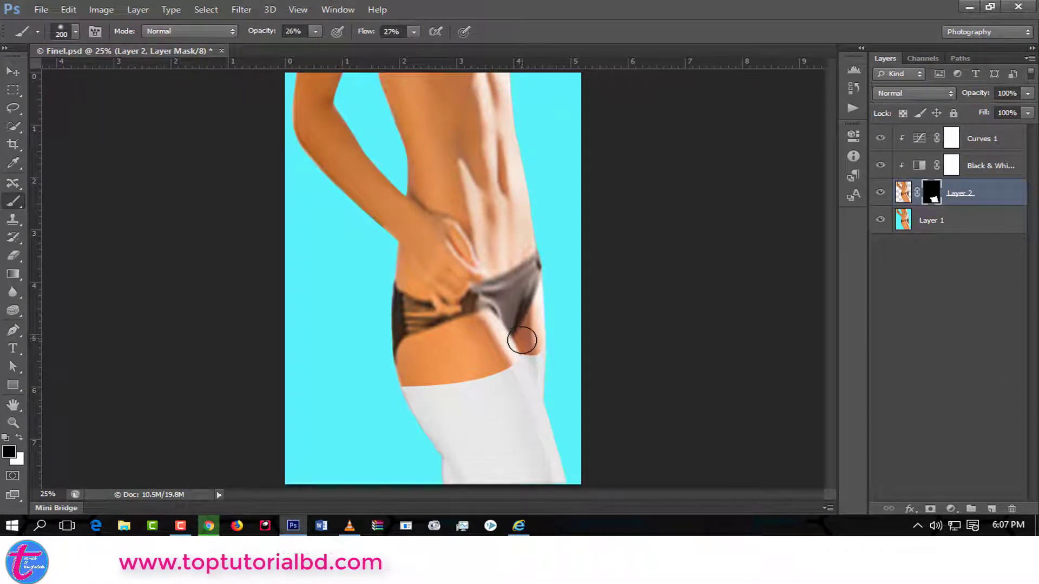
mouse_move(519, 340)
left_mouse_down()
mouse_move(505, 354)
mouse_move(514, 332)
mouse_move(517, 340)
left_mouse_up()
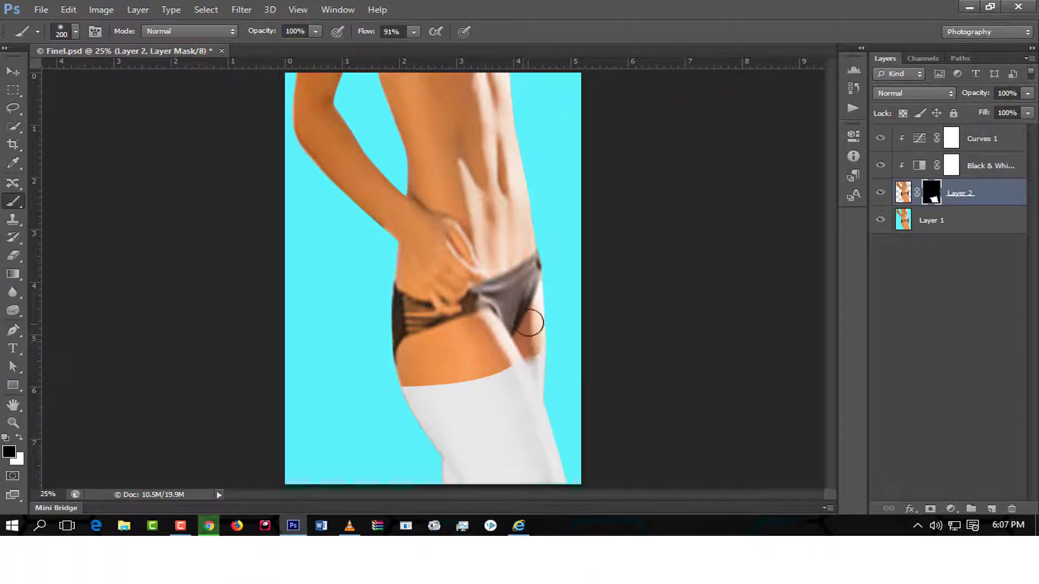
left_click_drag(532, 343, 522, 338)
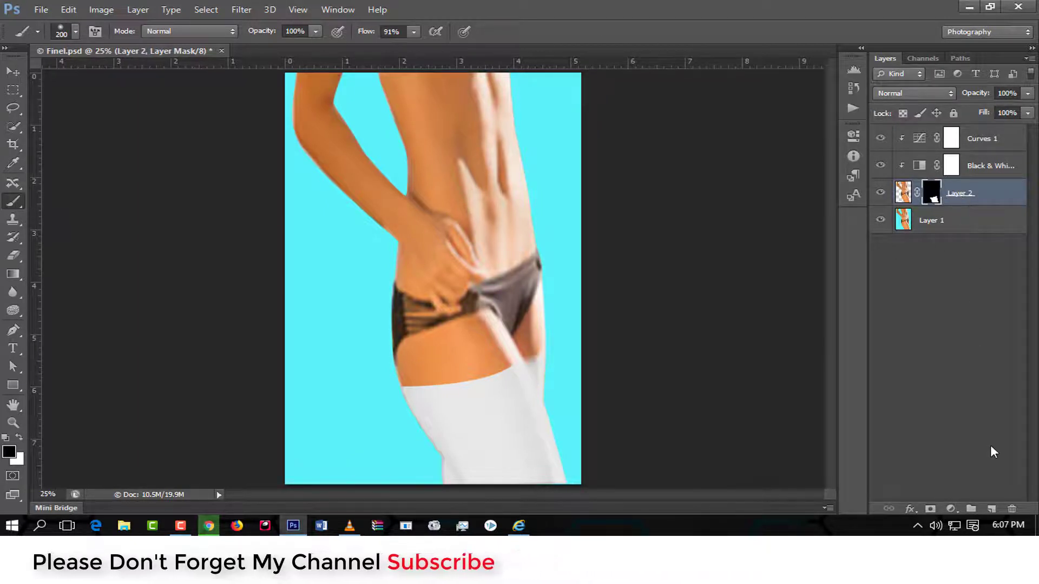
Duplicate the masked Layer 2 and add a Black & White adjustment clipped to Layer 2.
key("ctrl+j")
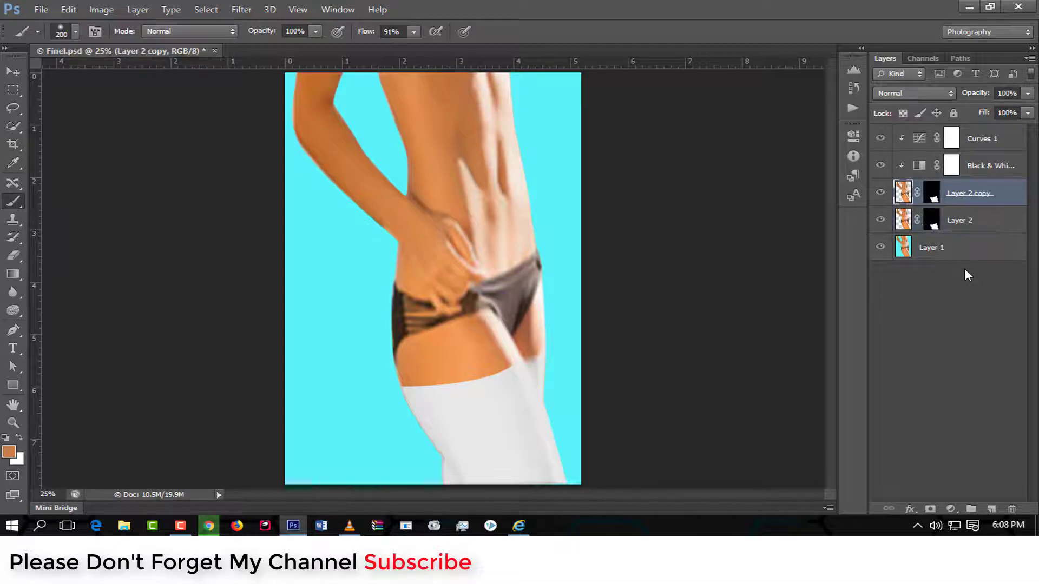
left_click(976, 219)
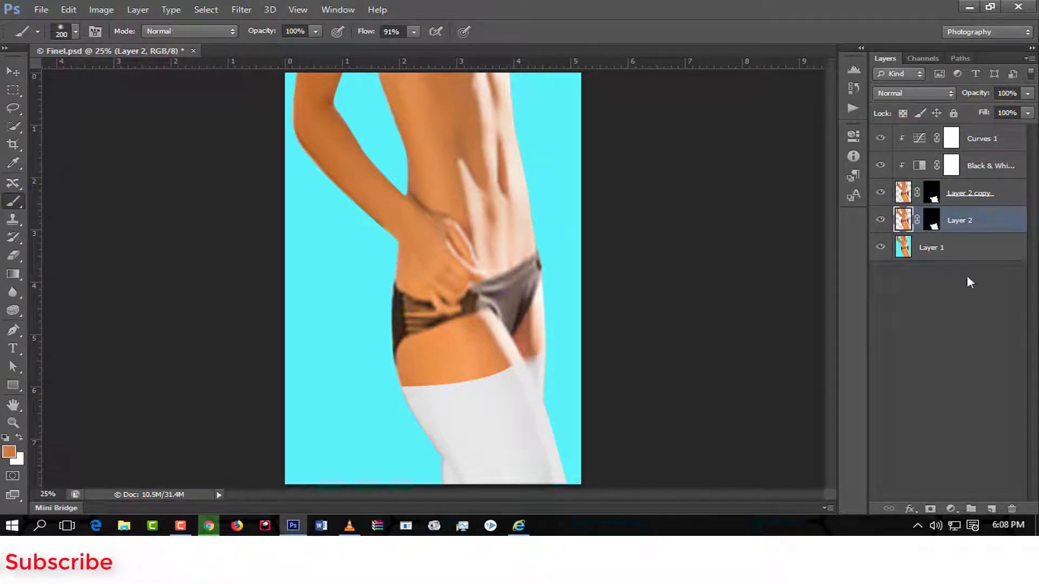
left_click(953, 509)
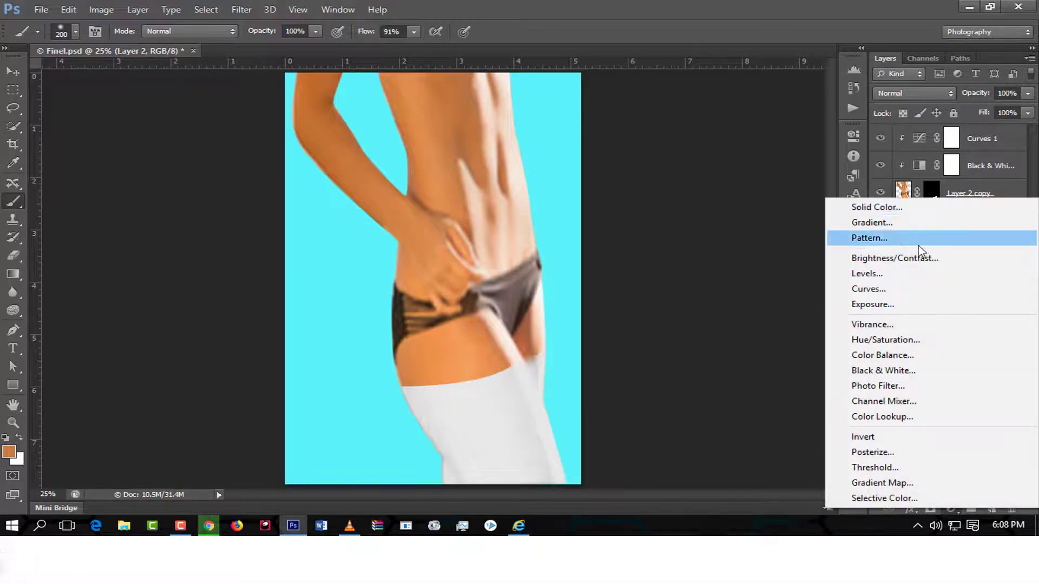
left_click(904, 373)
left_click(716, 405)
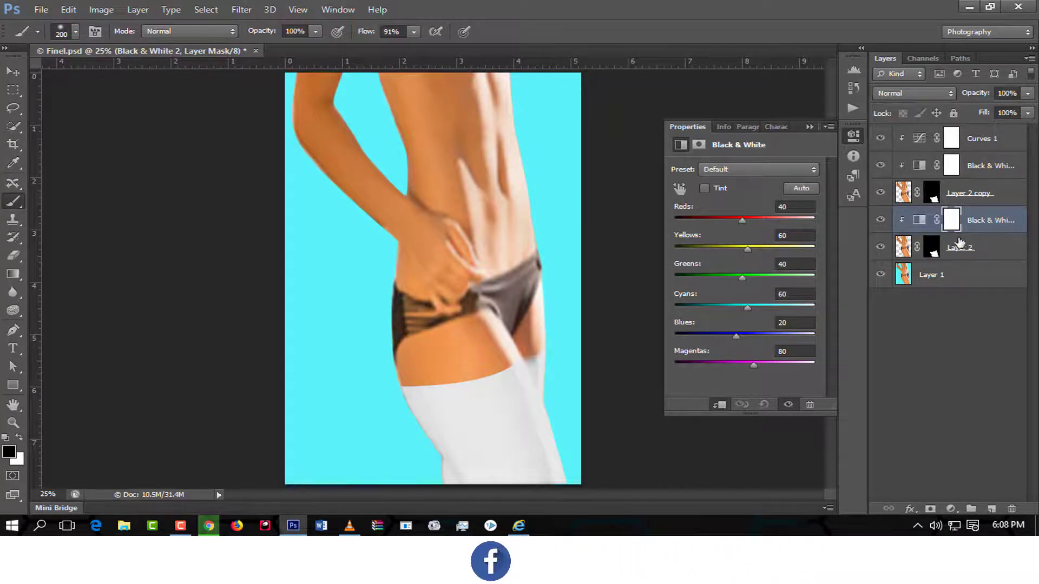
Set the Black & White to Luminosity with Reds -32, Yellows 57, Blues -3, hiding Layer 2 copy.
left_click(937, 96)
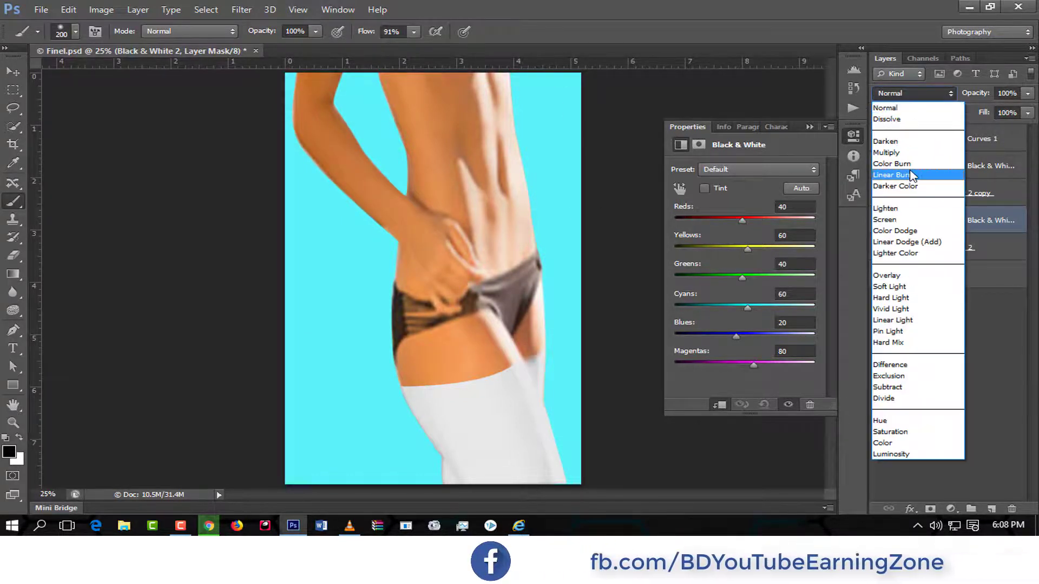
left_click(894, 160)
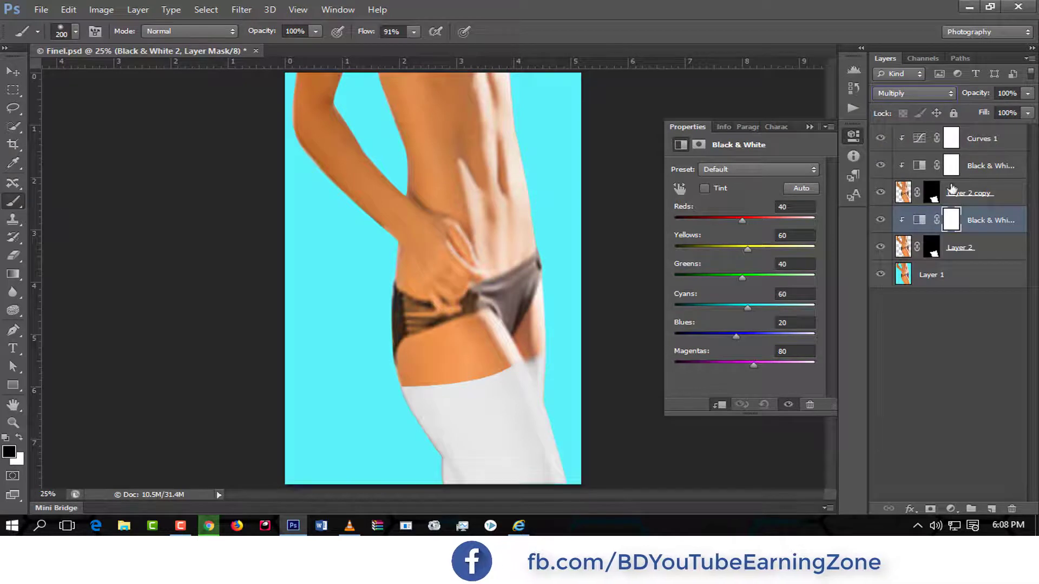
left_click(952, 93)
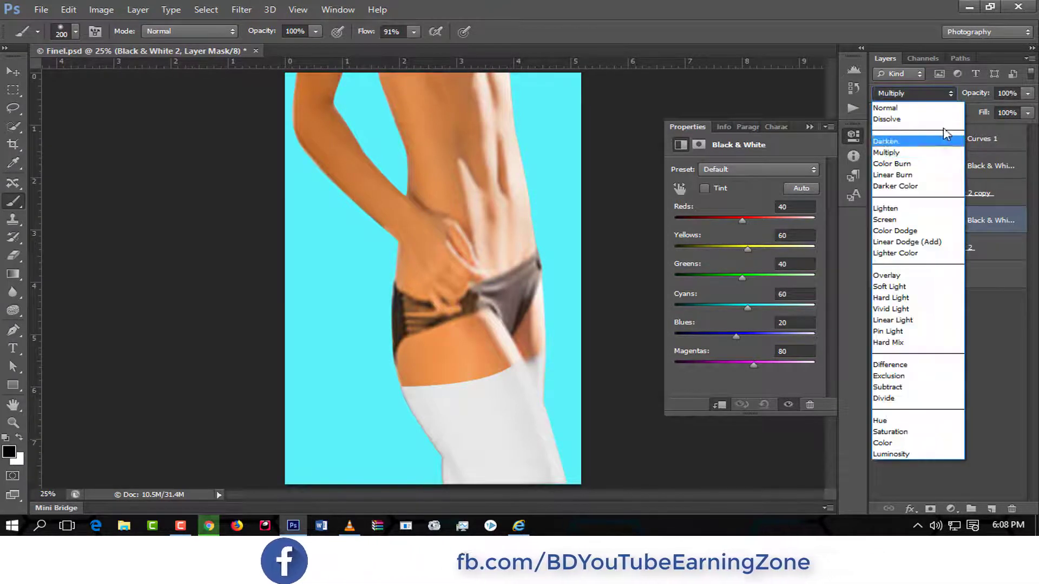
left_click(901, 455)
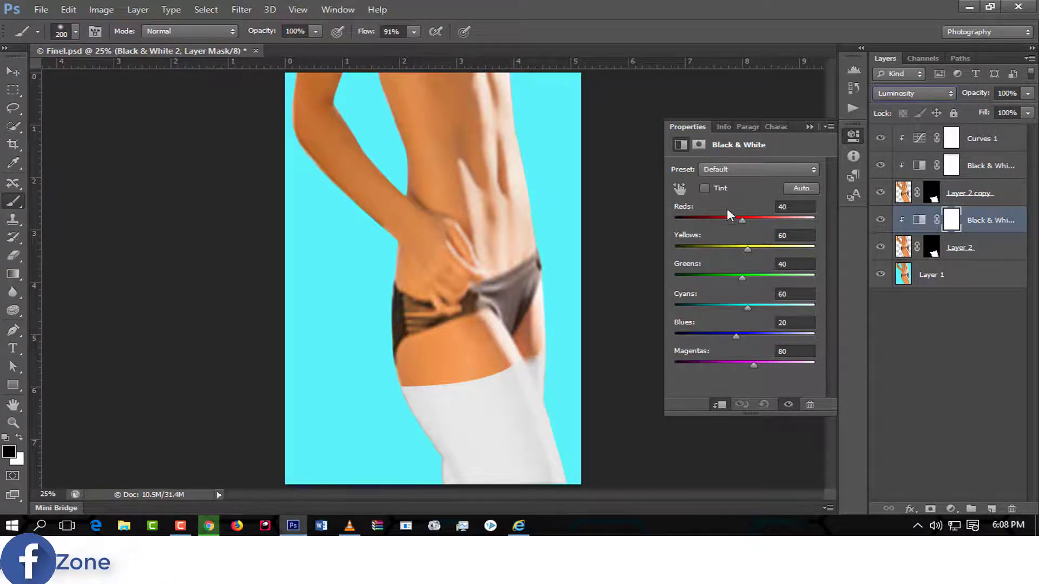
left_click(881, 194)
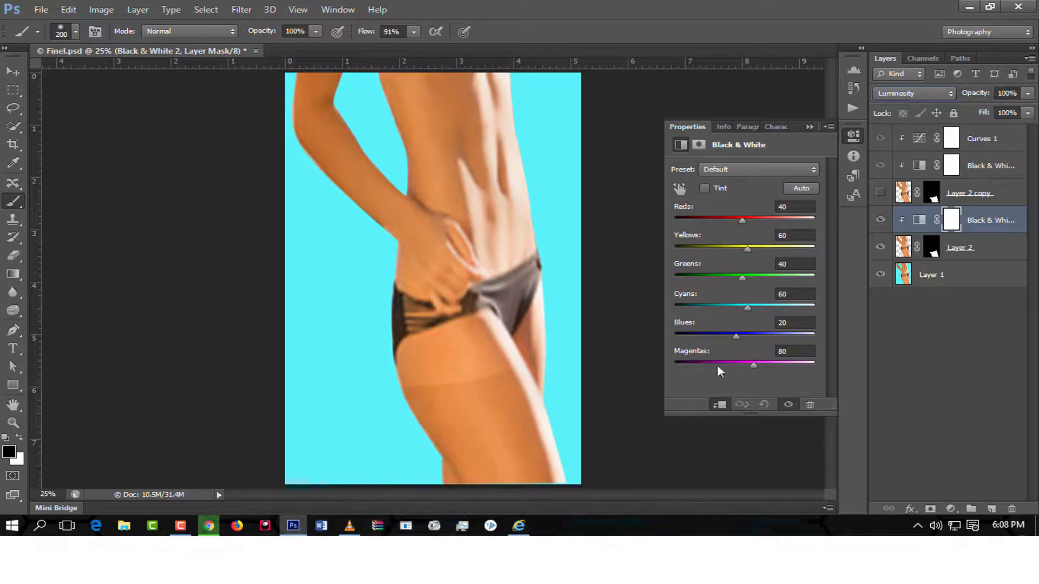
left_click_drag(742, 221, 722, 233)
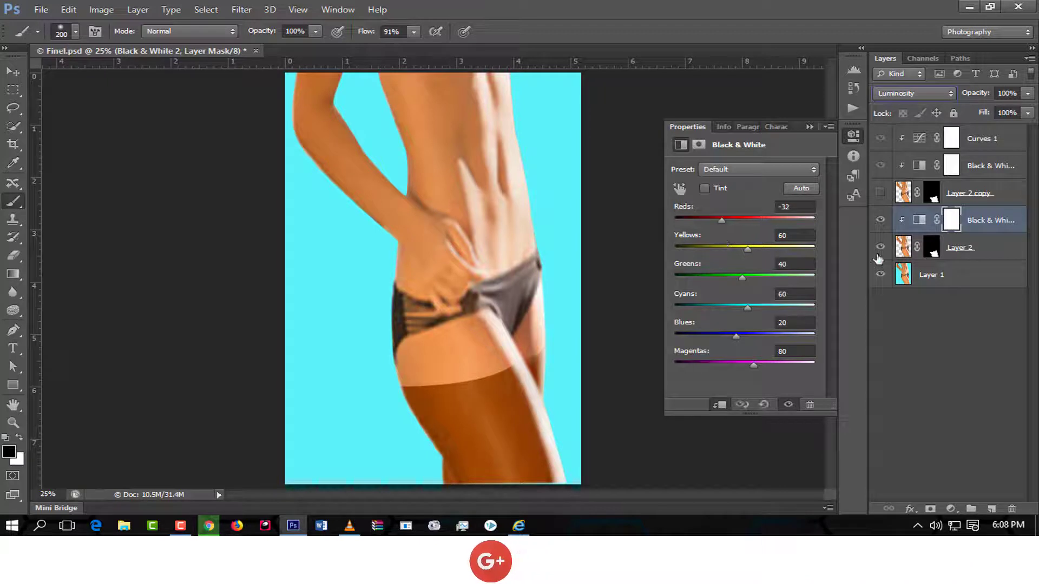
left_click_drag(748, 248, 747, 252)
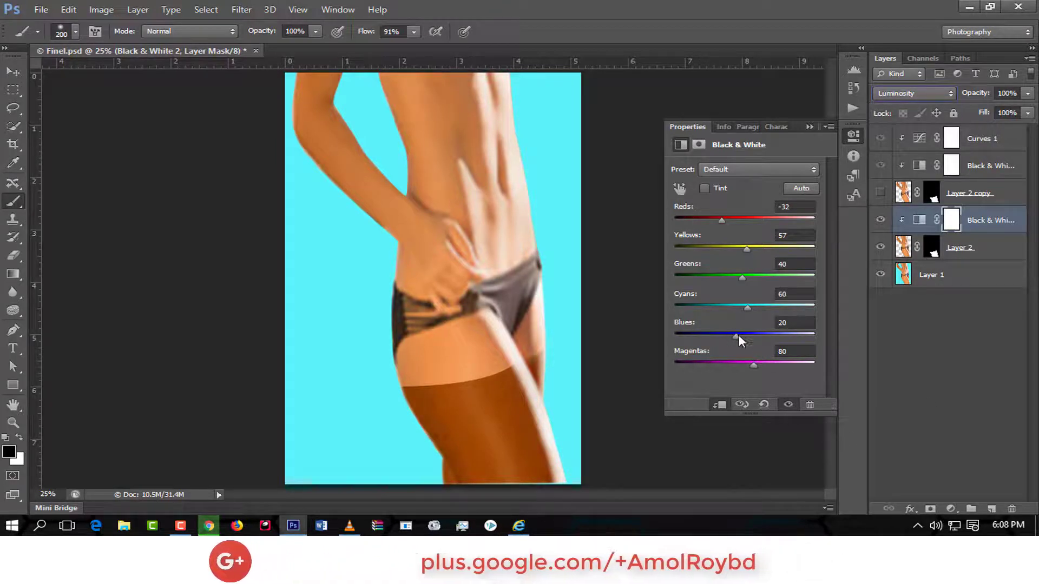
left_click_drag(736, 337, 747, 365)
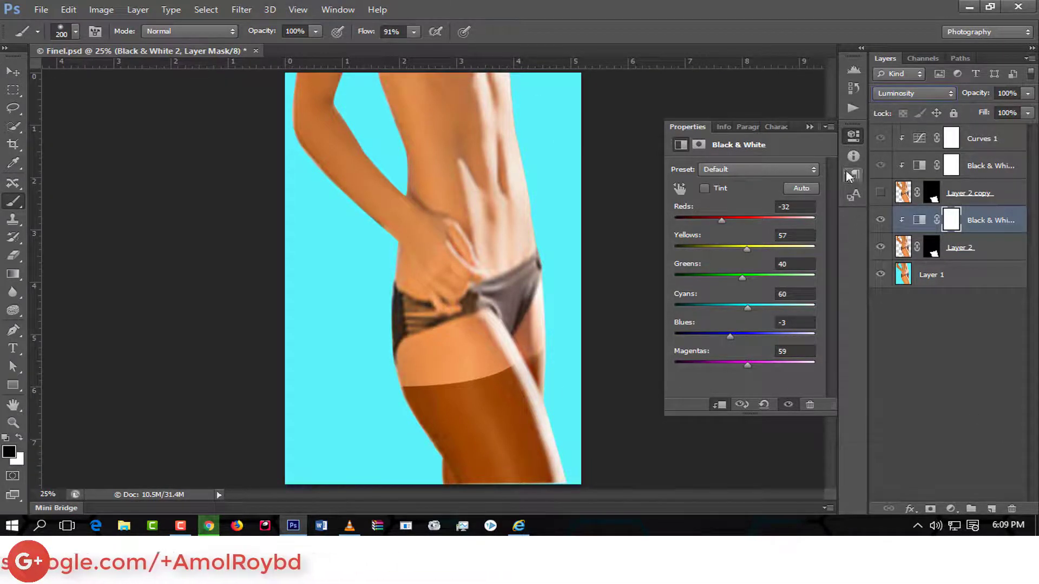
left_click(811, 127)
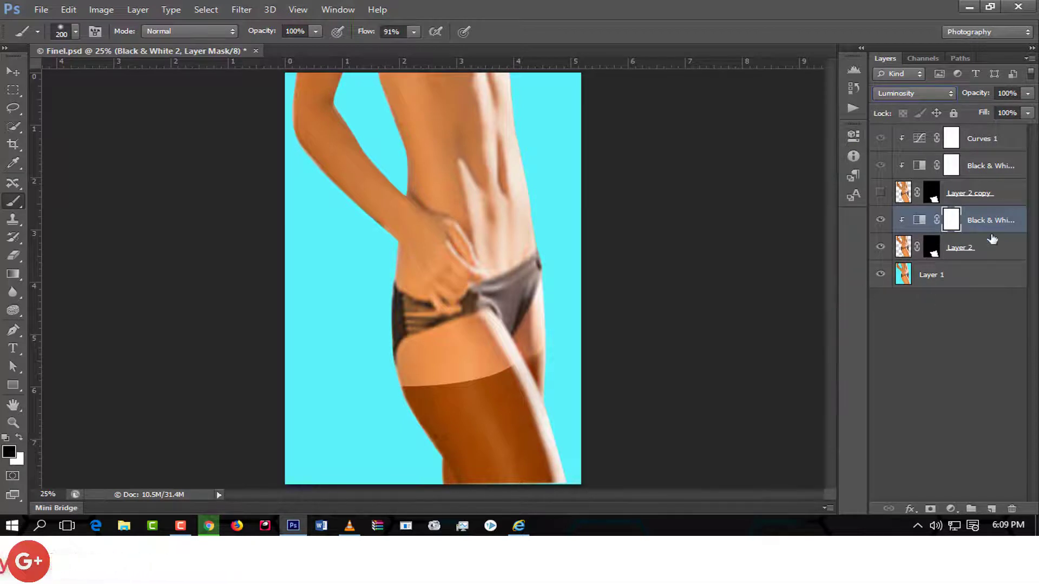
Add a clipped Multiply Curves 2 layer mapping input 161 to output 139.
left_click(955, 511)
left_click(895, 291)
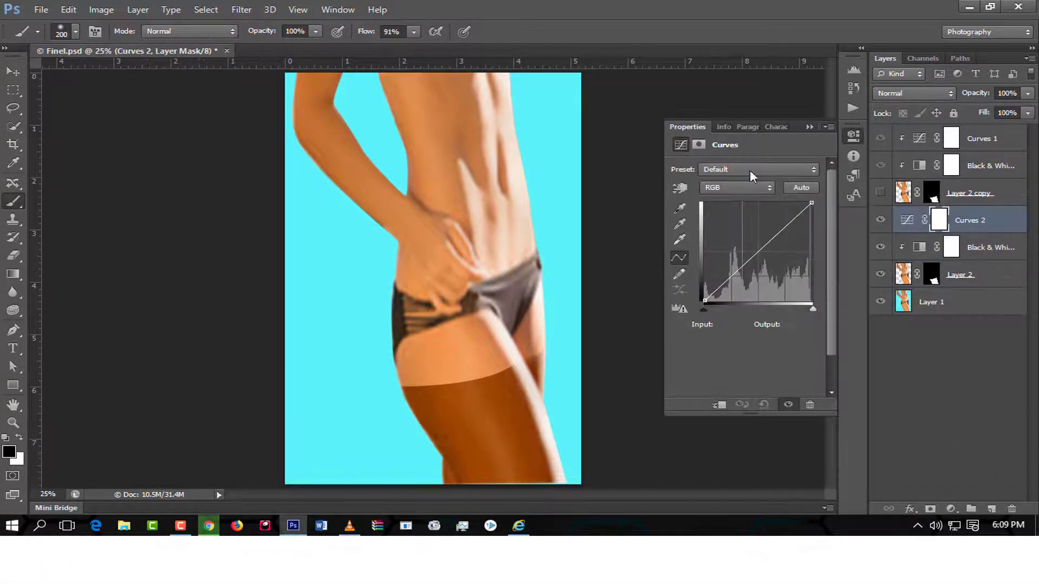
left_click_drag(762, 248, 767, 255)
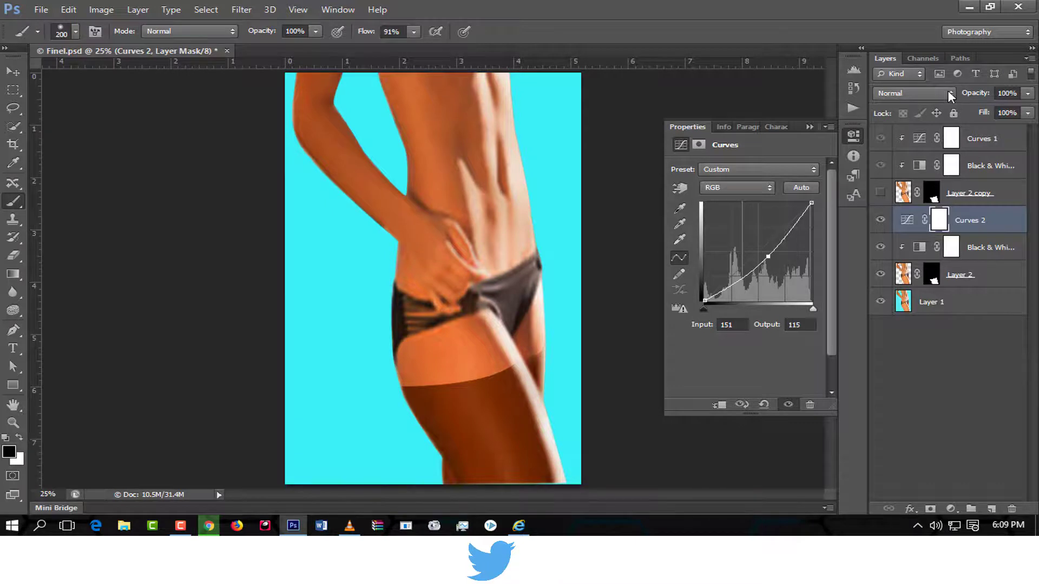
left_click(947, 89)
left_click(894, 149)
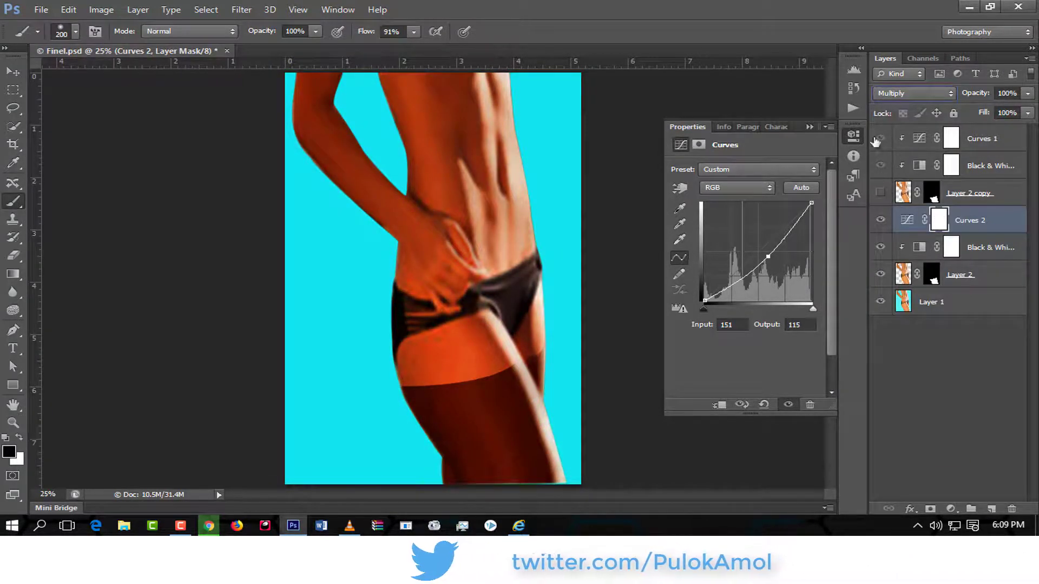
left_click_drag(768, 257, 754, 249)
key("ctrl+z")
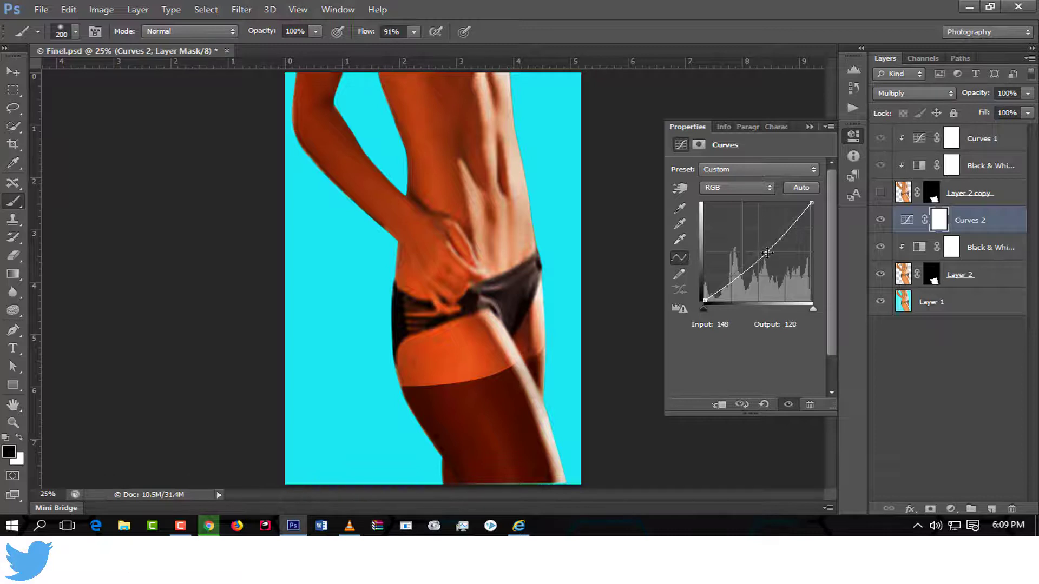
left_click_drag(767, 253, 767, 245)
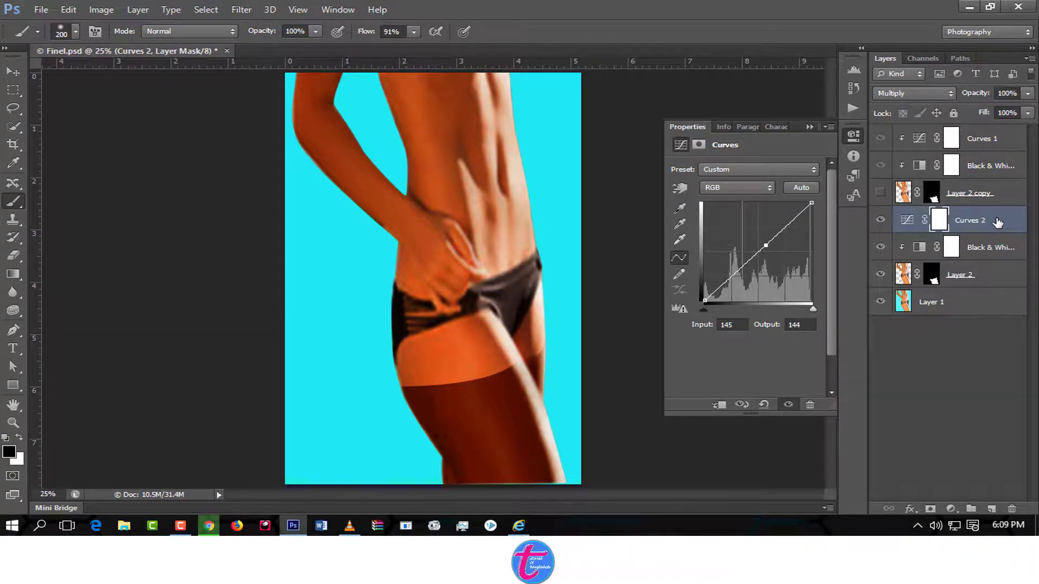
left_click(718, 406)
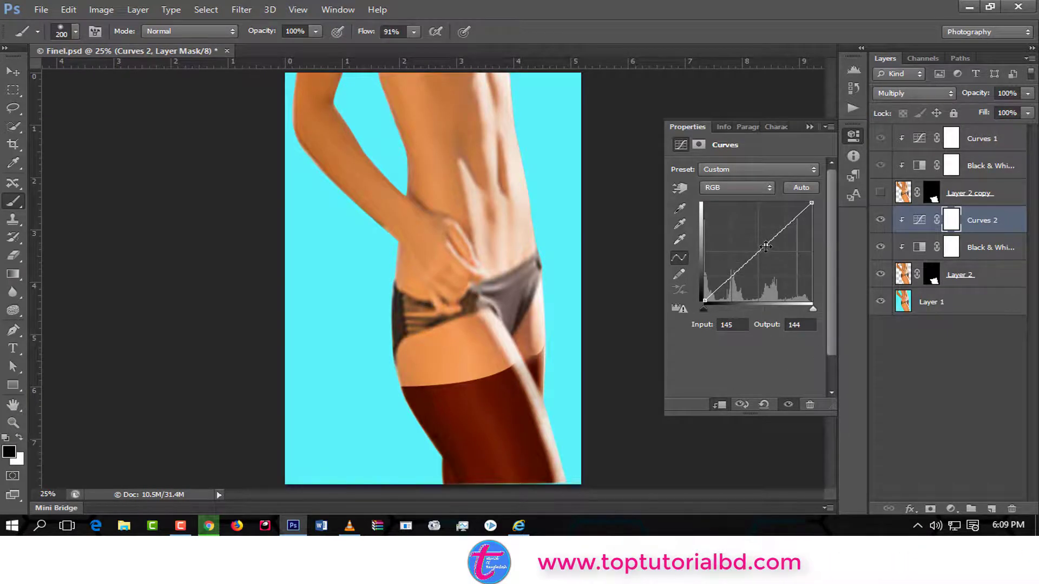
left_click_drag(765, 246, 772, 247)
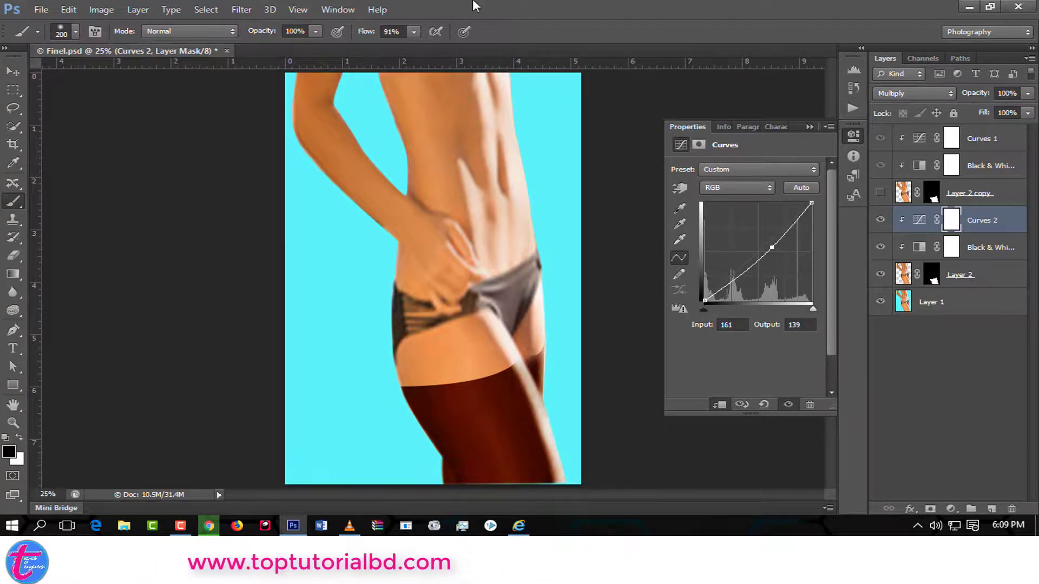
left_click(809, 127)
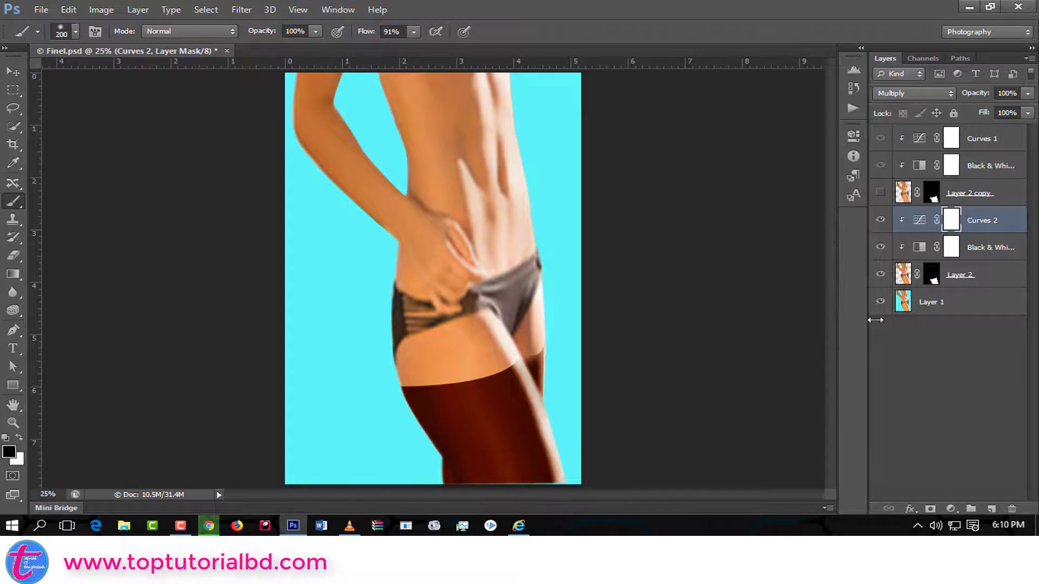
Invert Layer 2's mask with Ctrl+I and make Layer 2 copy visible again.
left_click(933, 278)
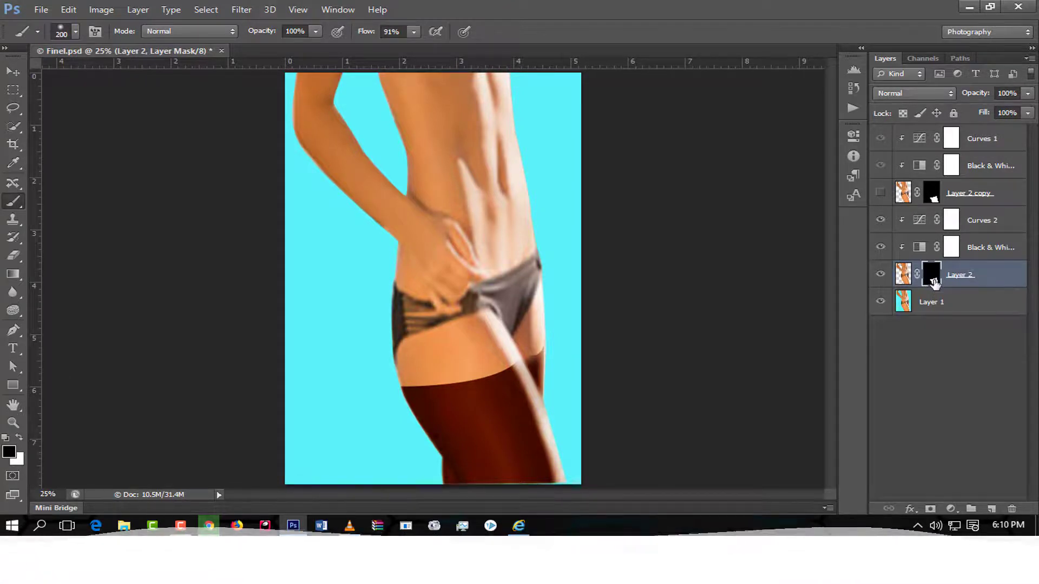
key("ctrl+i")
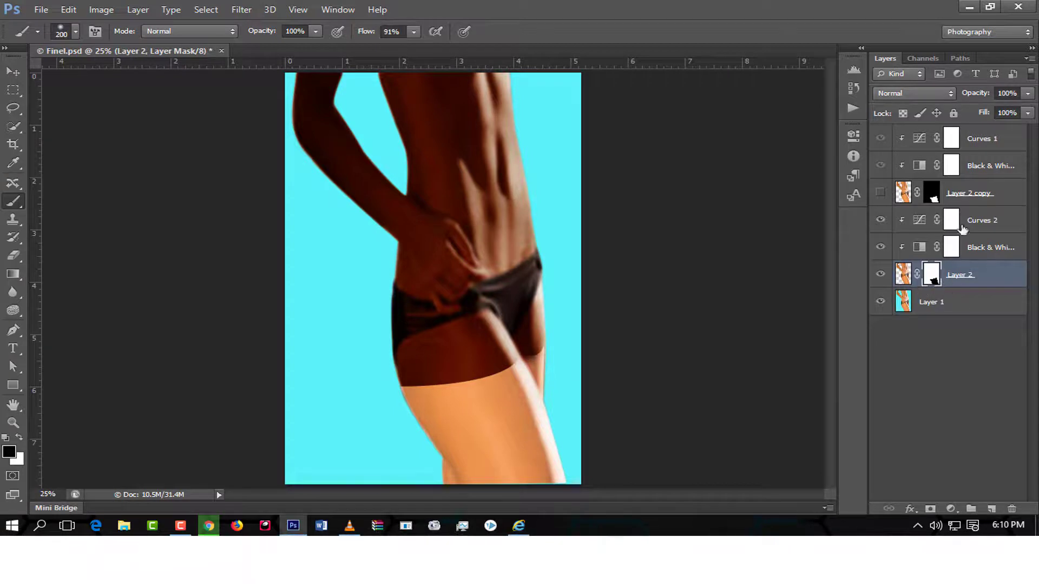
left_click(881, 193)
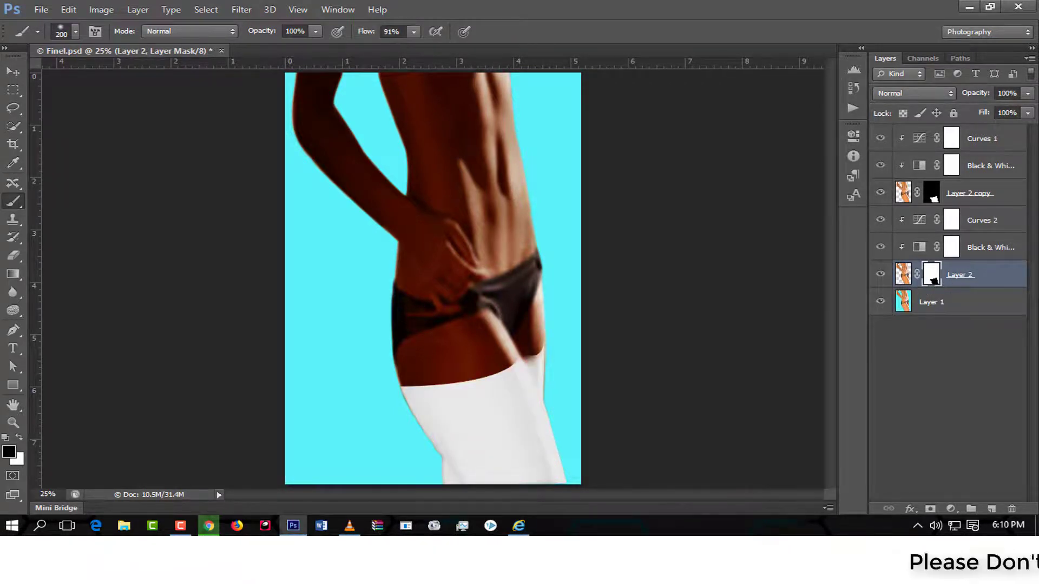
Set Curves 1 to Luminosity blend mode and reshape its curve point.
left_click(961, 138)
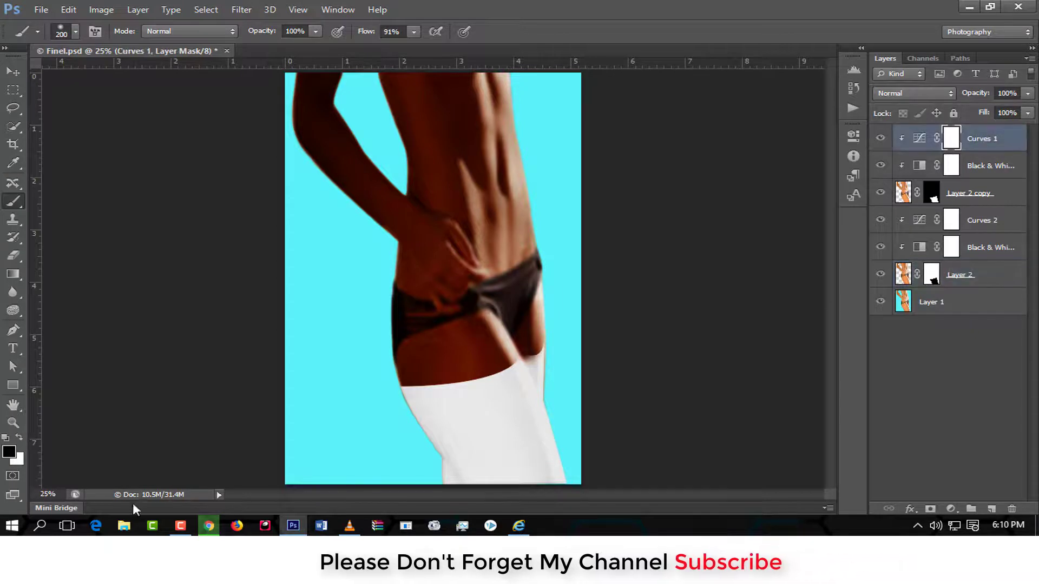
left_click(947, 93)
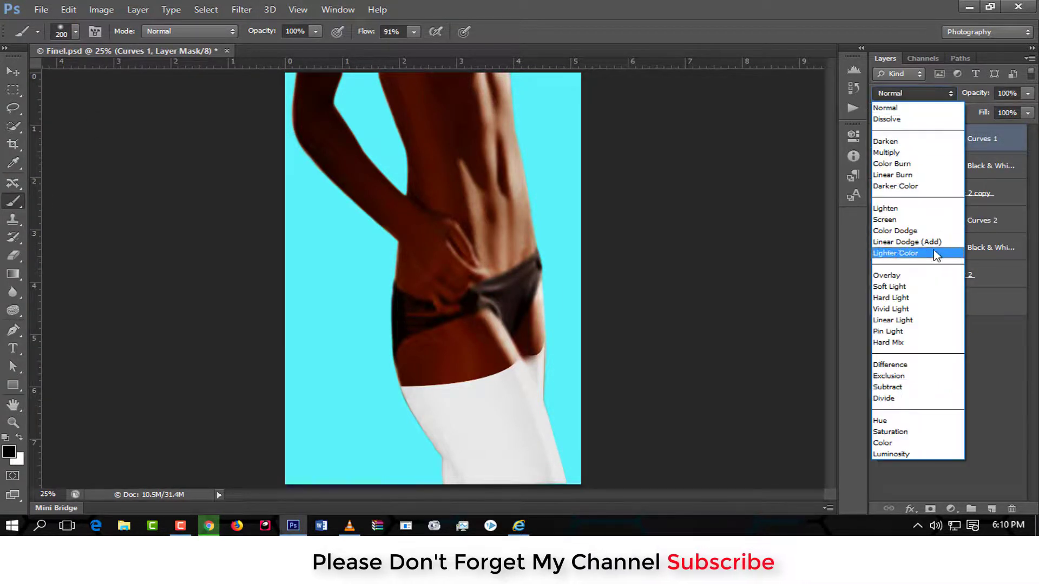
left_click(916, 455)
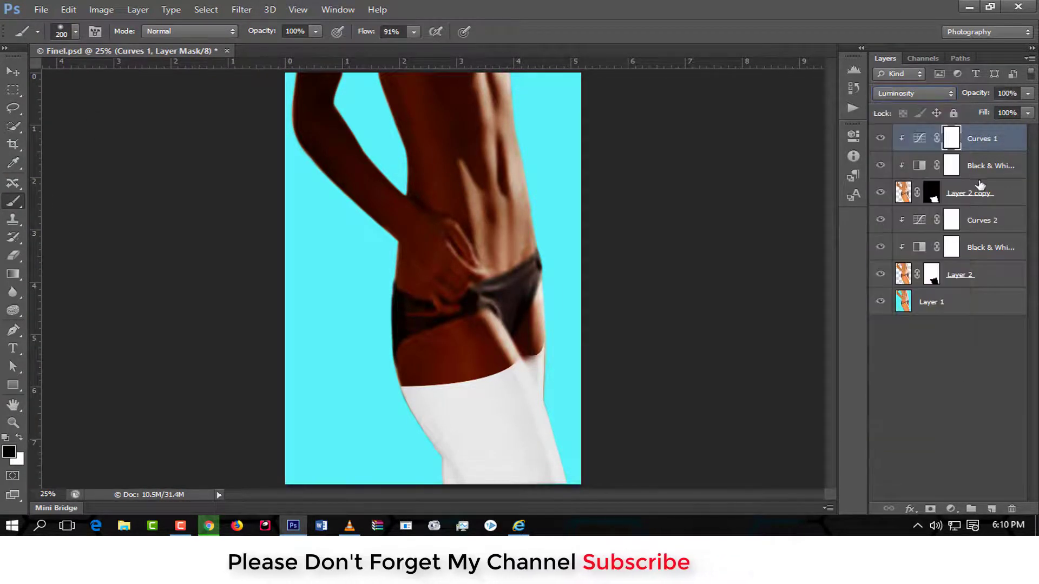
double_click(920, 138)
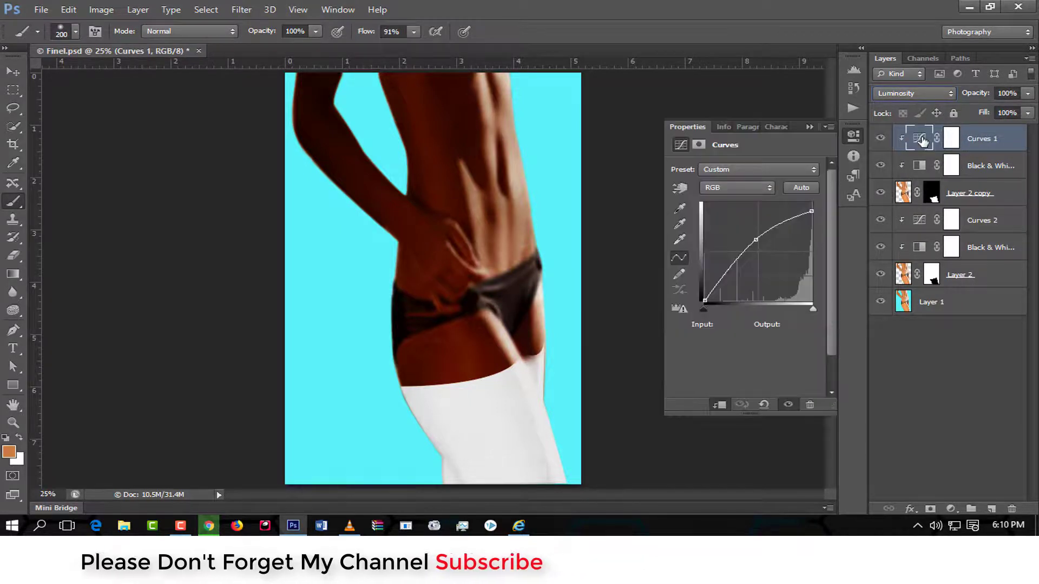
left_click_drag(755, 239, 748, 229)
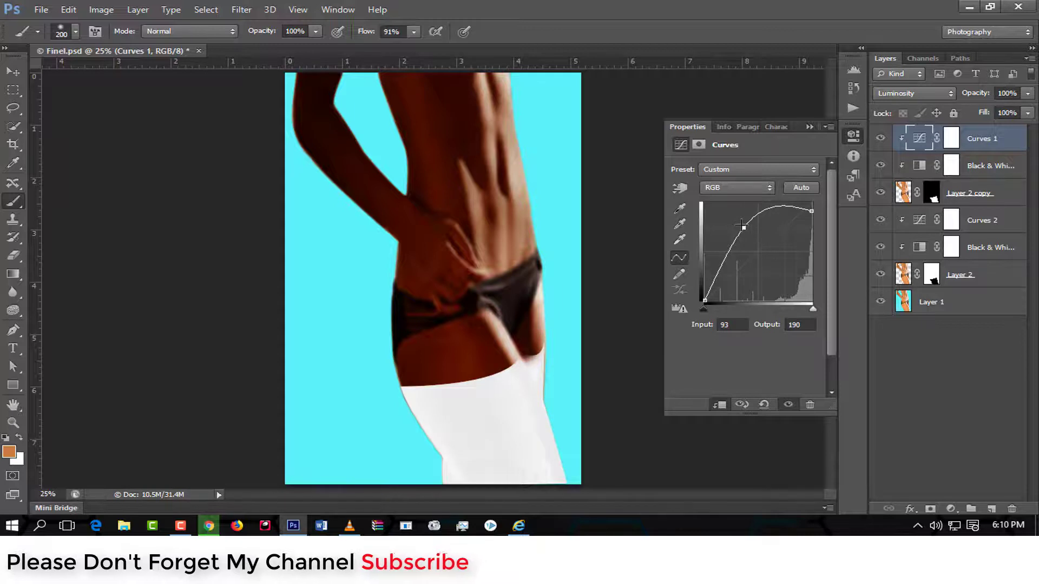
left_click_drag(743, 227, 753, 238)
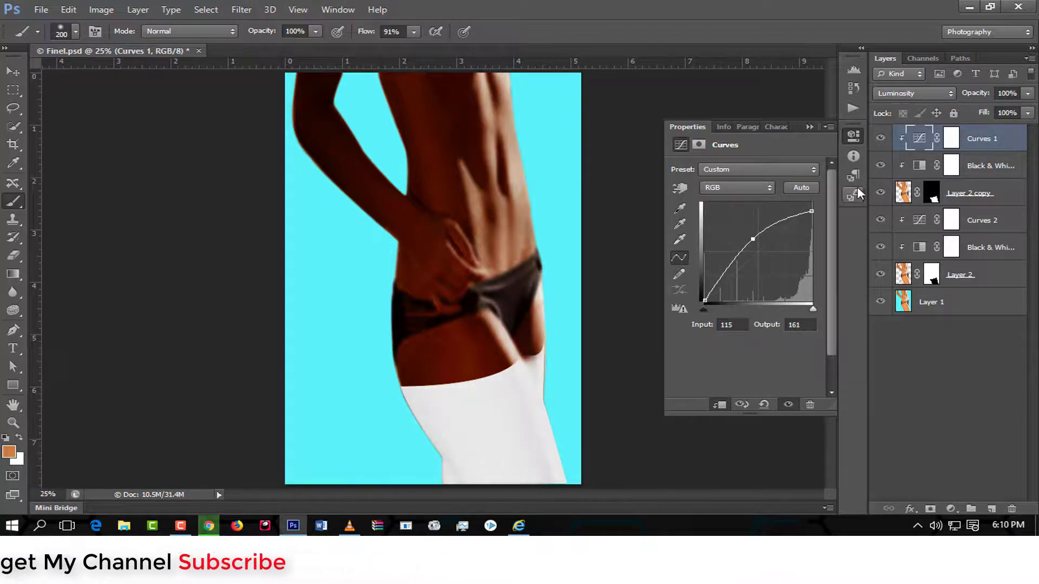
left_click(810, 126)
Switch the Black & White 1 adjustment to Multiply blend mode.
left_click(984, 160)
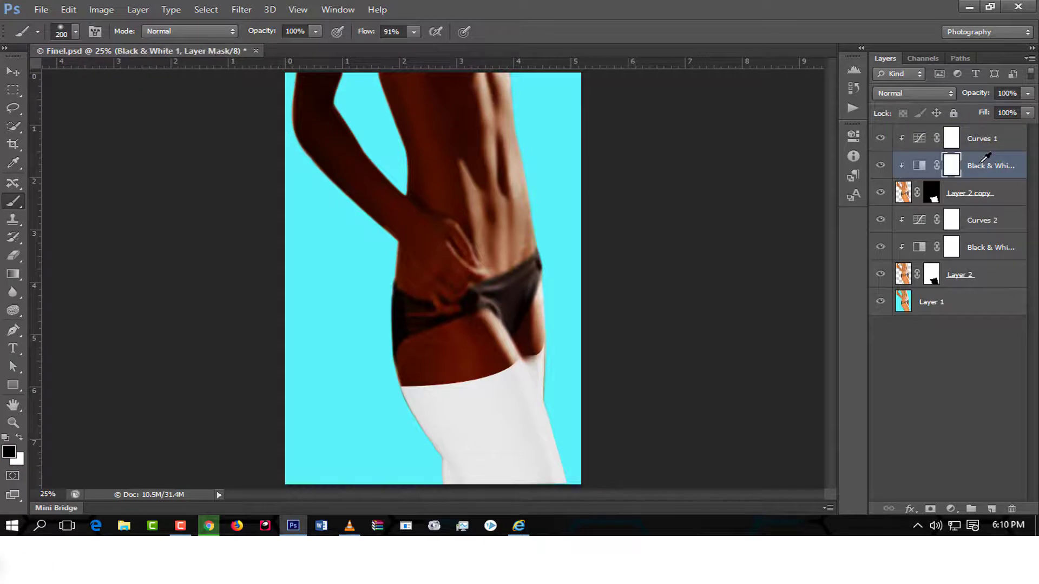
left_click(950, 93)
left_click(885, 152)
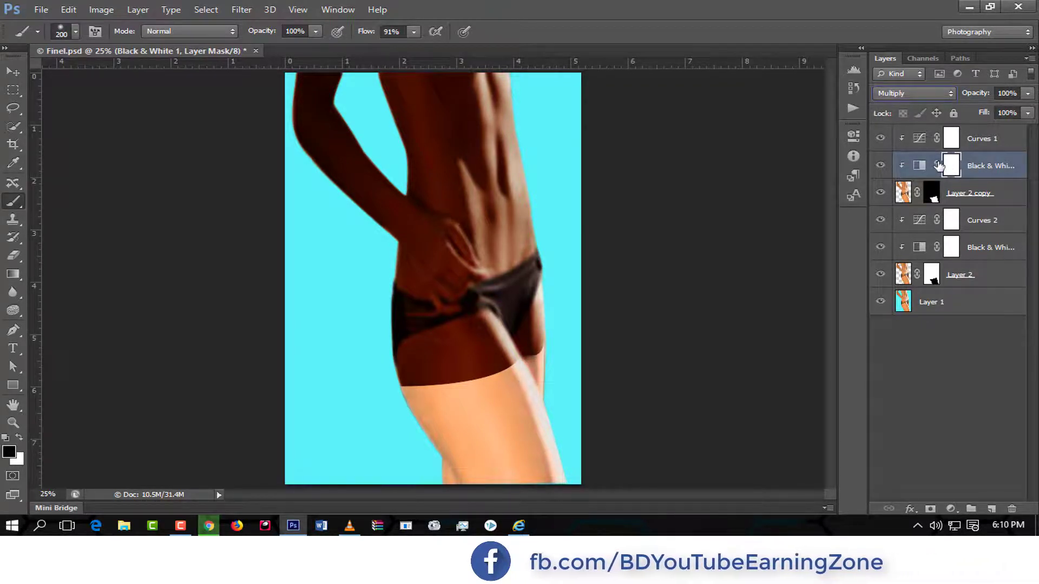
Try Soft Light and Color Dodge on Black & White 1, then settle on Normal.
left_click(948, 96)
left_click(907, 109)
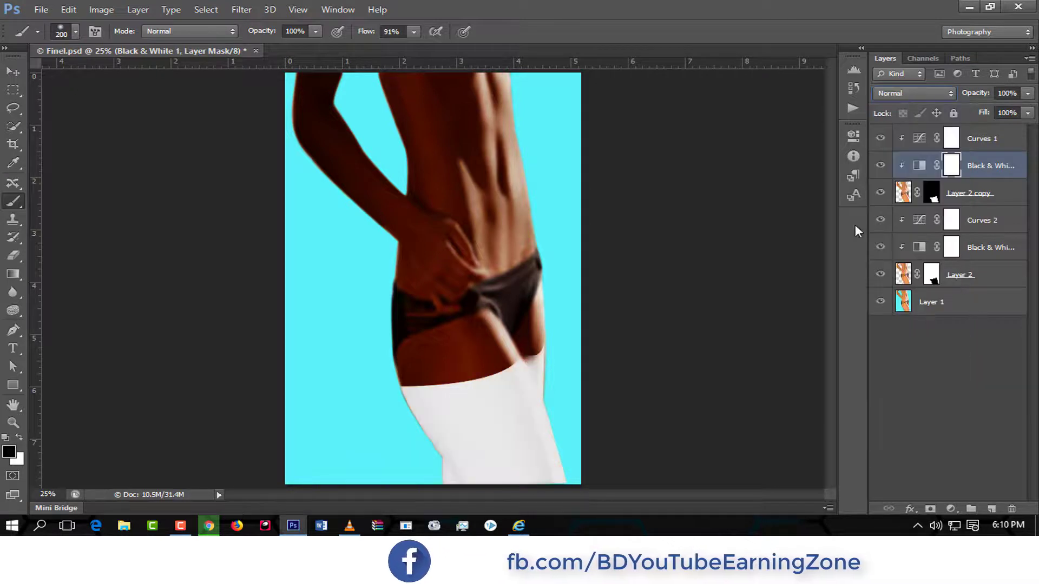
left_click(950, 93)
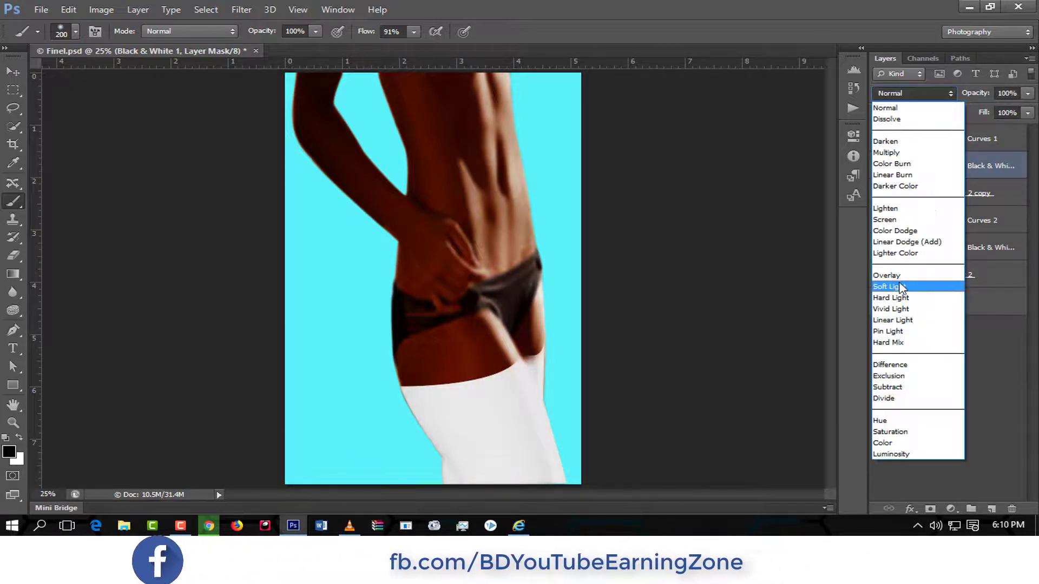
left_click(883, 286)
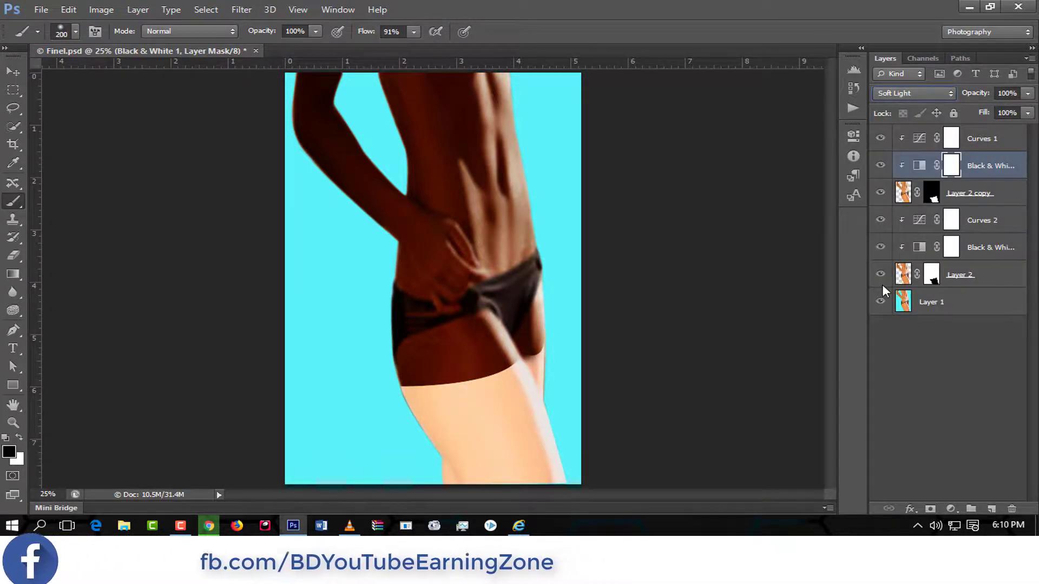
left_click(926, 93)
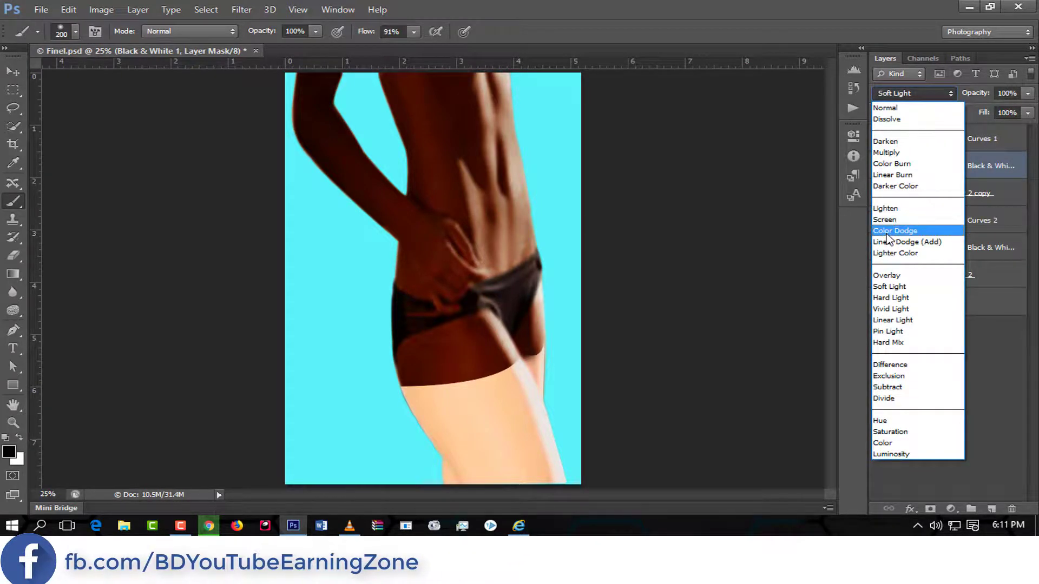
left_click(886, 231)
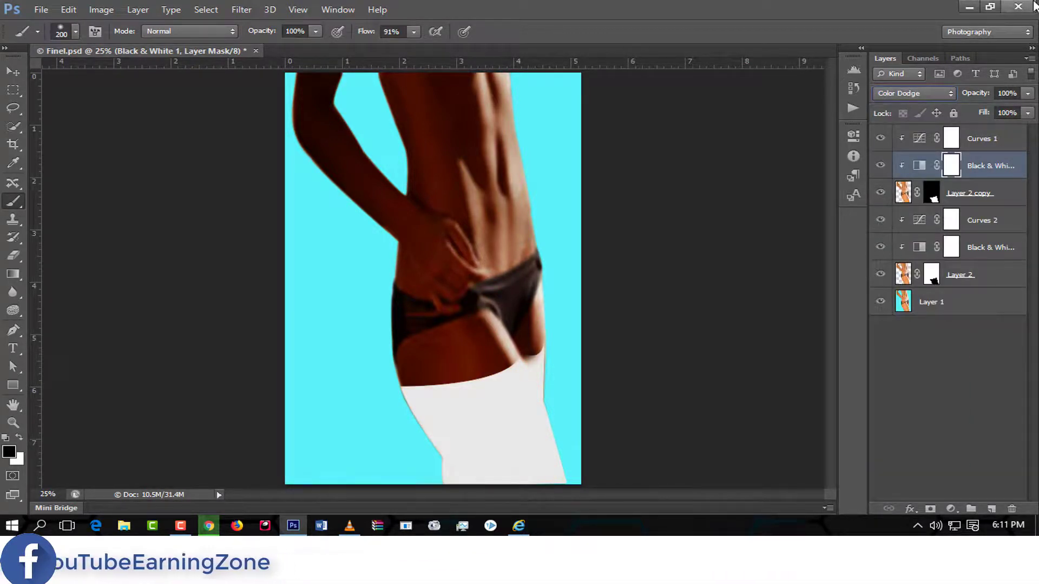
left_click(941, 93)
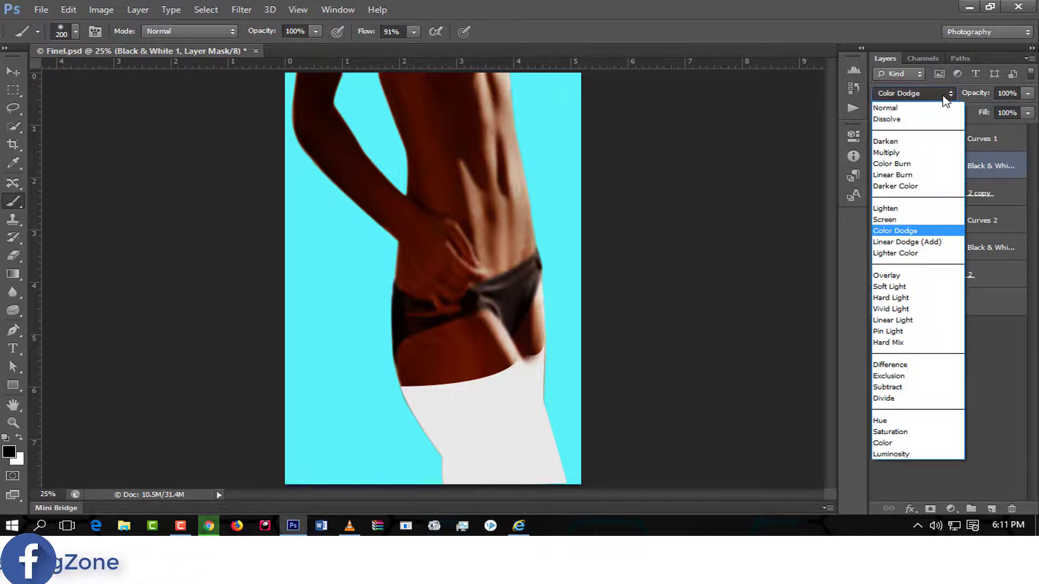
left_click(890, 108)
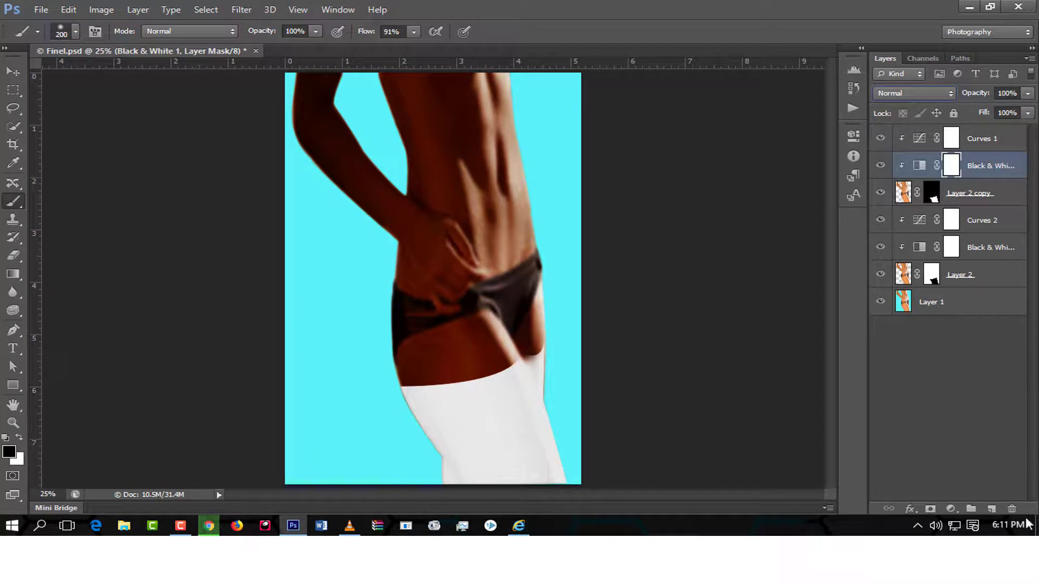
left_click(958, 277)
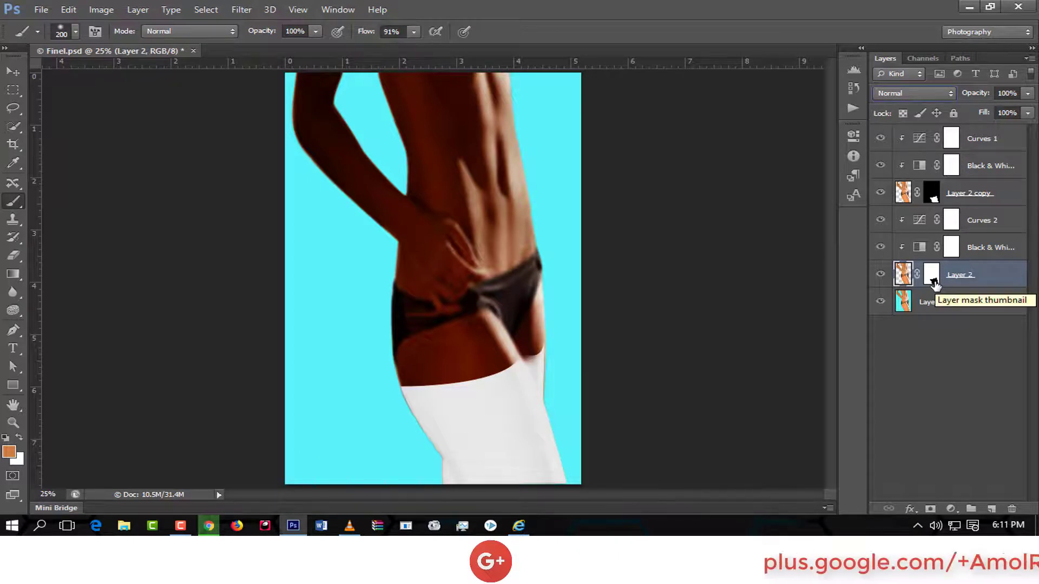
Set Black & White 1 to Reds 76, Yellows -35, Magentas -5, and show Layer 2 with its adjustments.
left_click(936, 202)
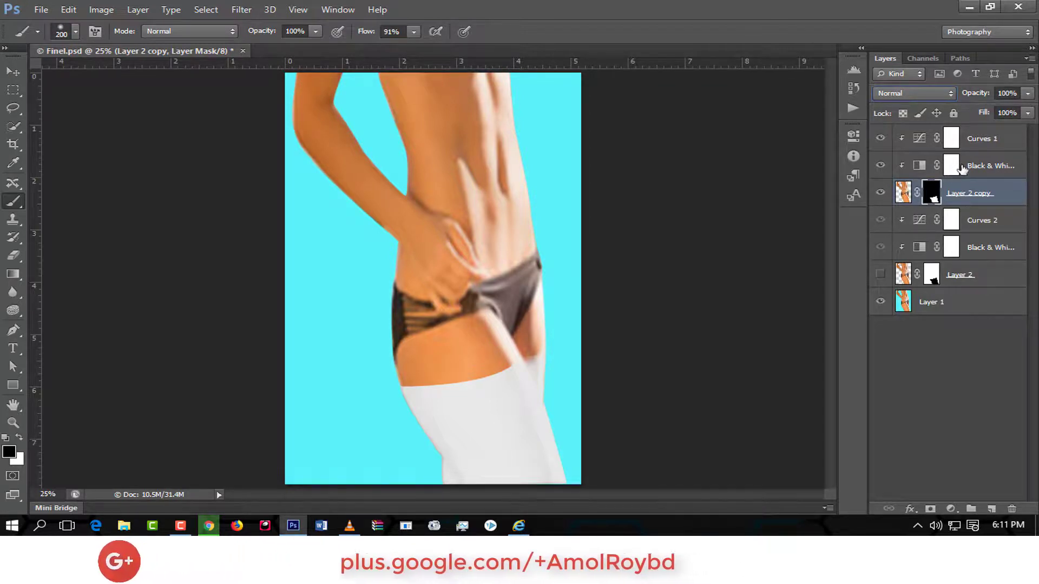
left_click(990, 166)
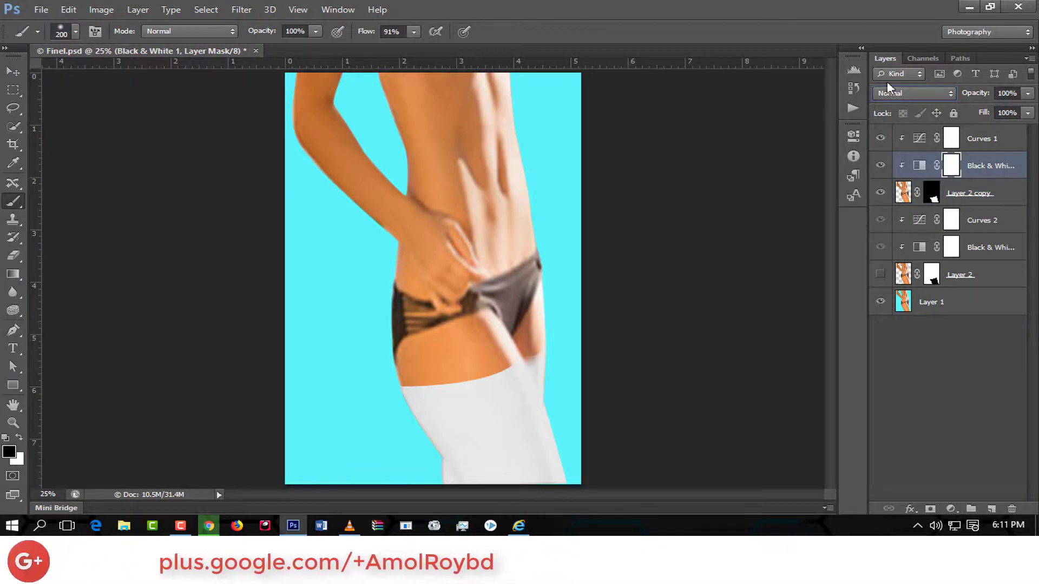
double_click(919, 165)
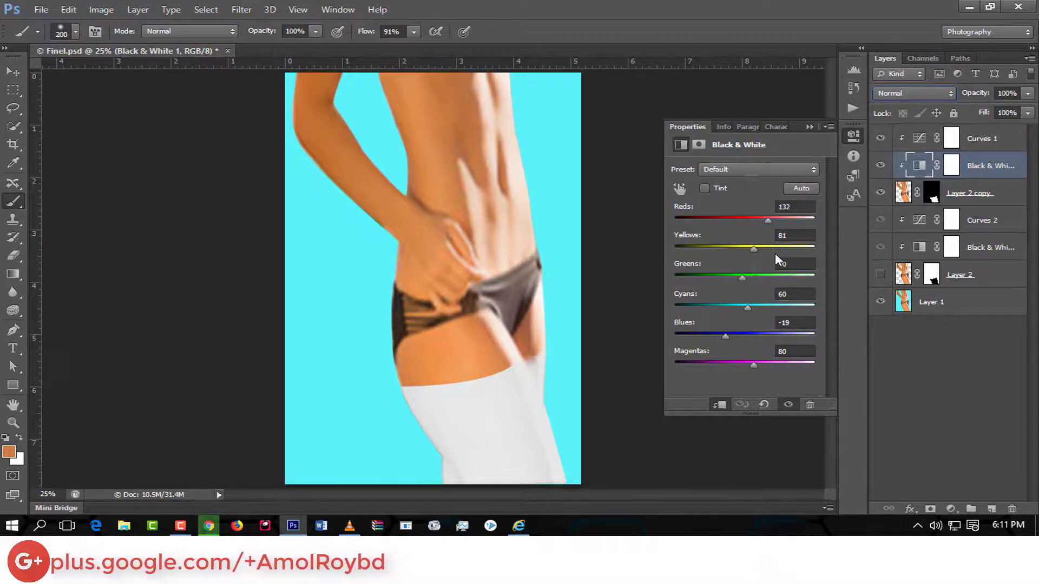
left_click_drag(752, 250, 711, 258)
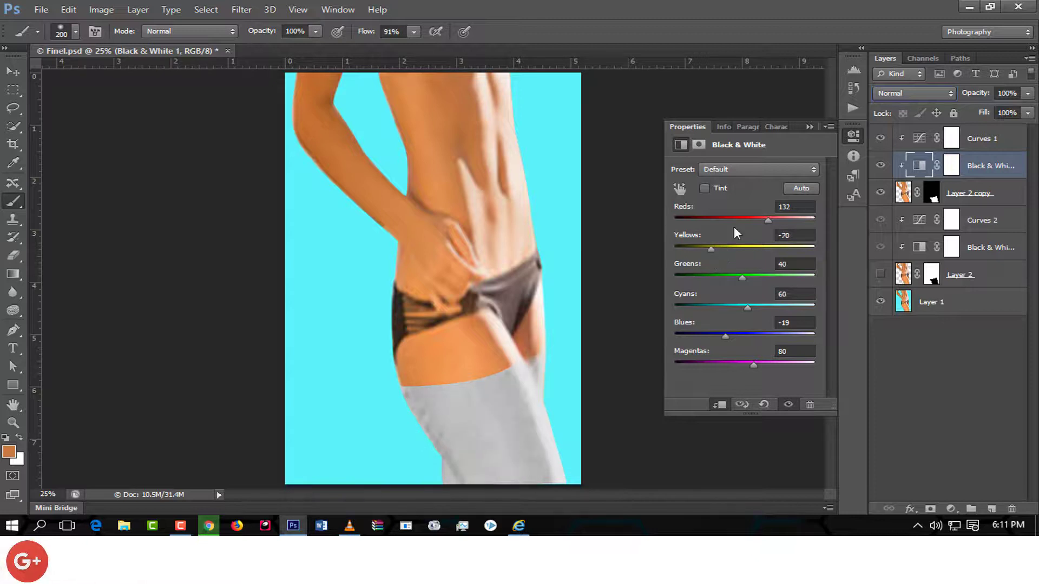
left_click_drag(767, 219, 754, 233)
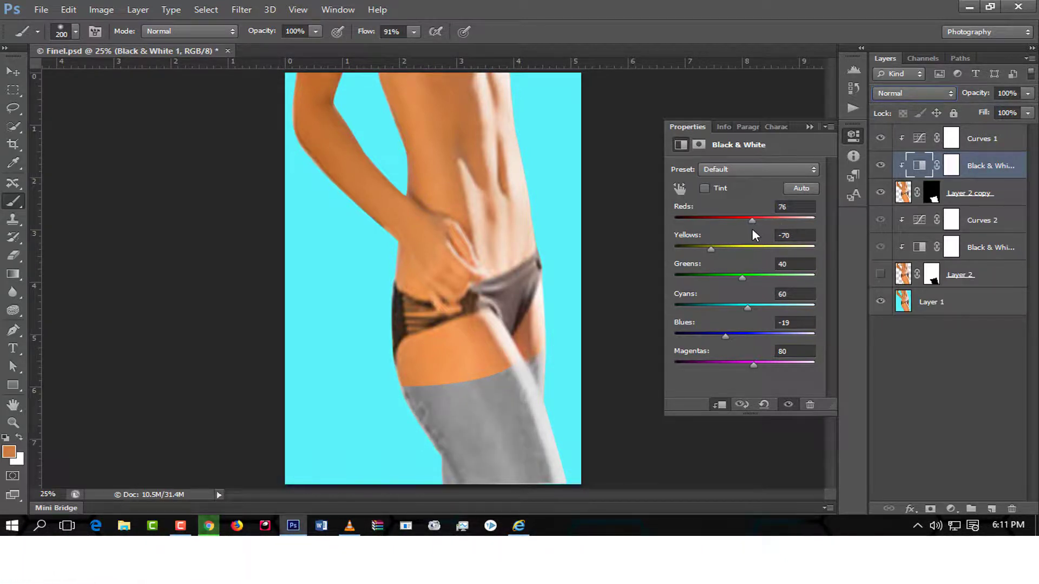
left_click_drag(752, 364, 729, 367)
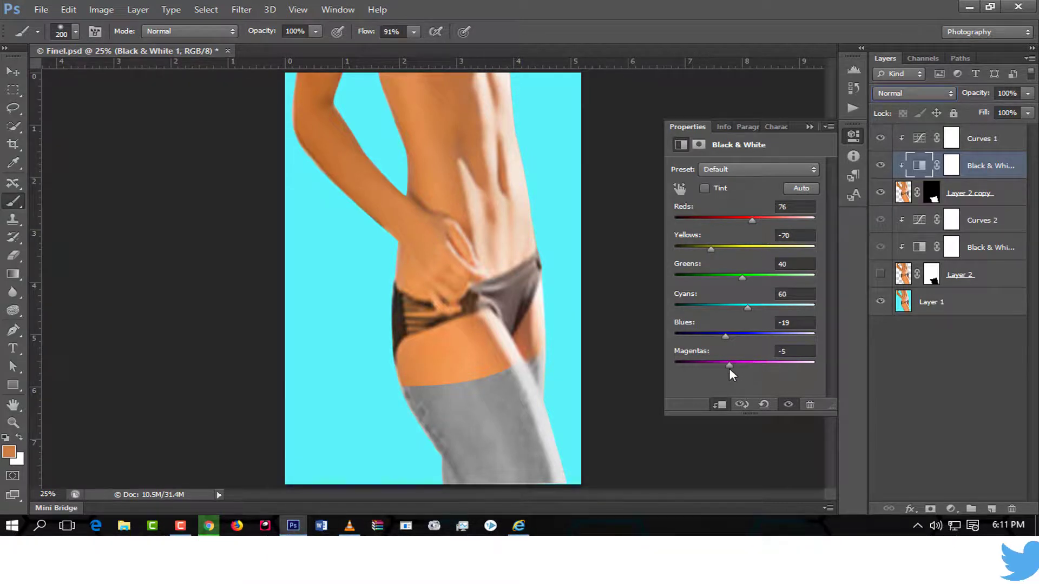
left_click_drag(711, 248, 720, 256)
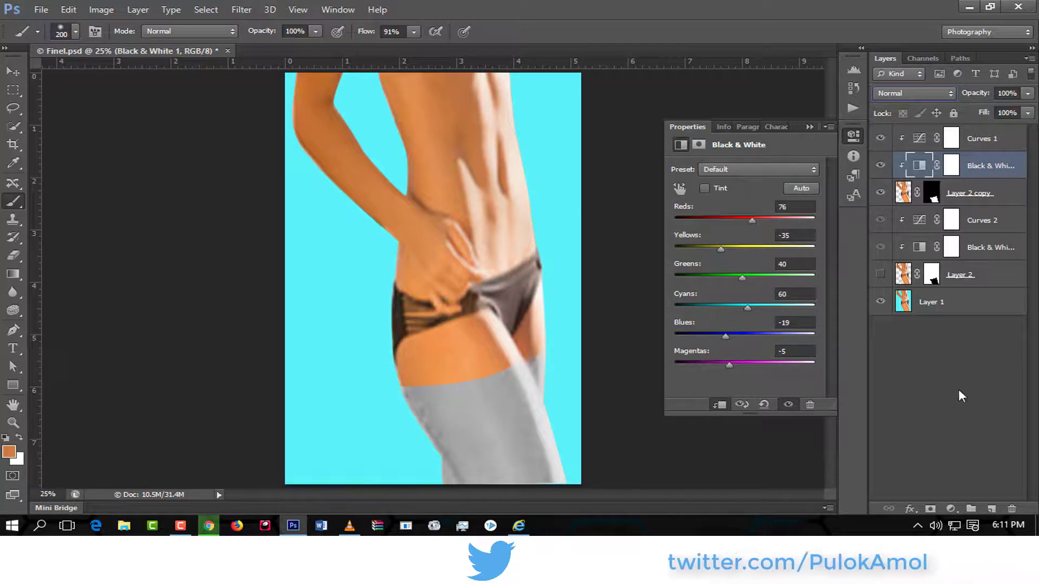
left_click(811, 127)
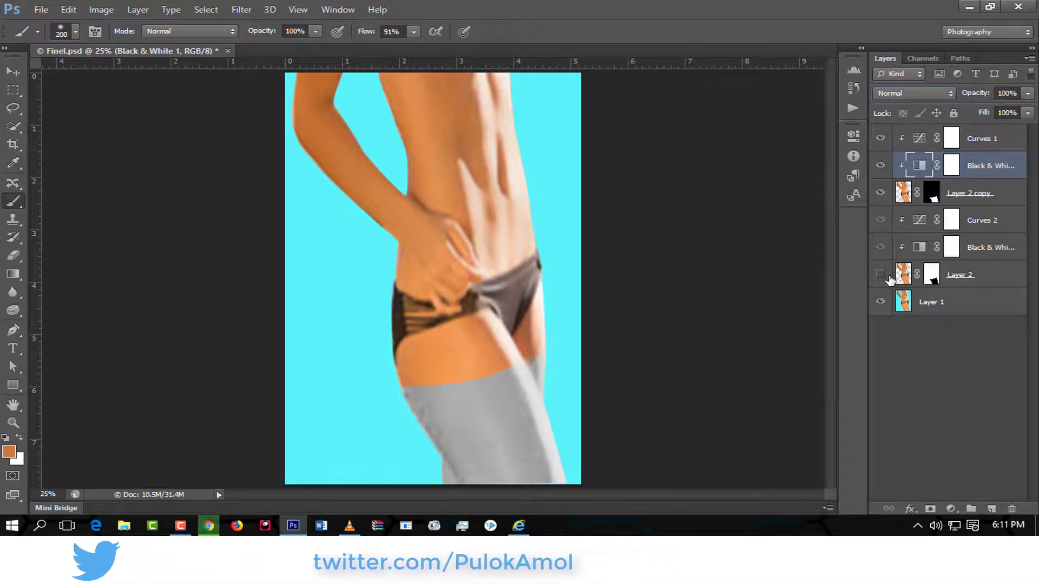
left_click_drag(881, 274, 880, 219)
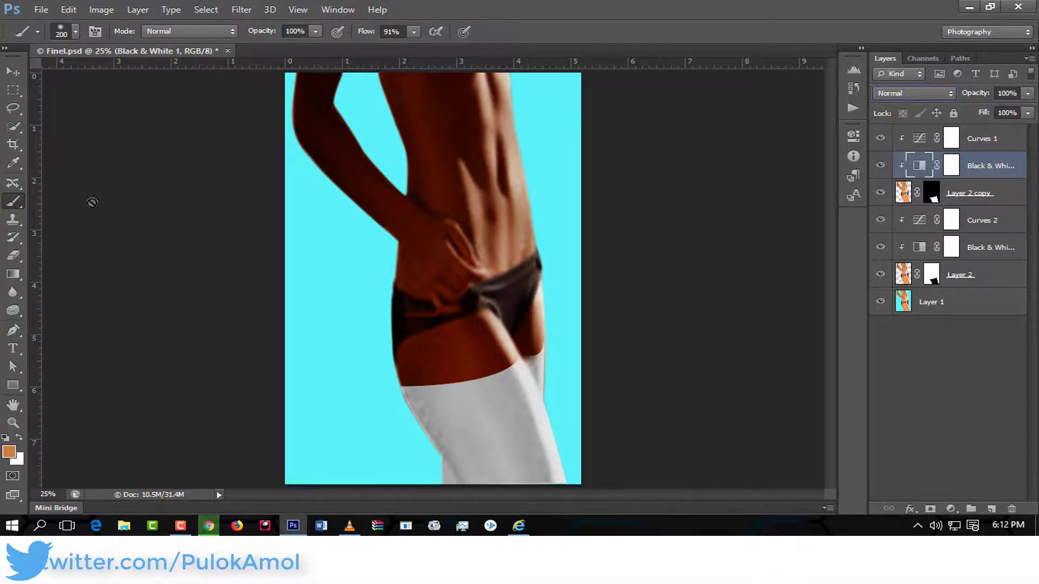
Apply Layer 2's mask permanently into the layer.
left_click(932, 276)
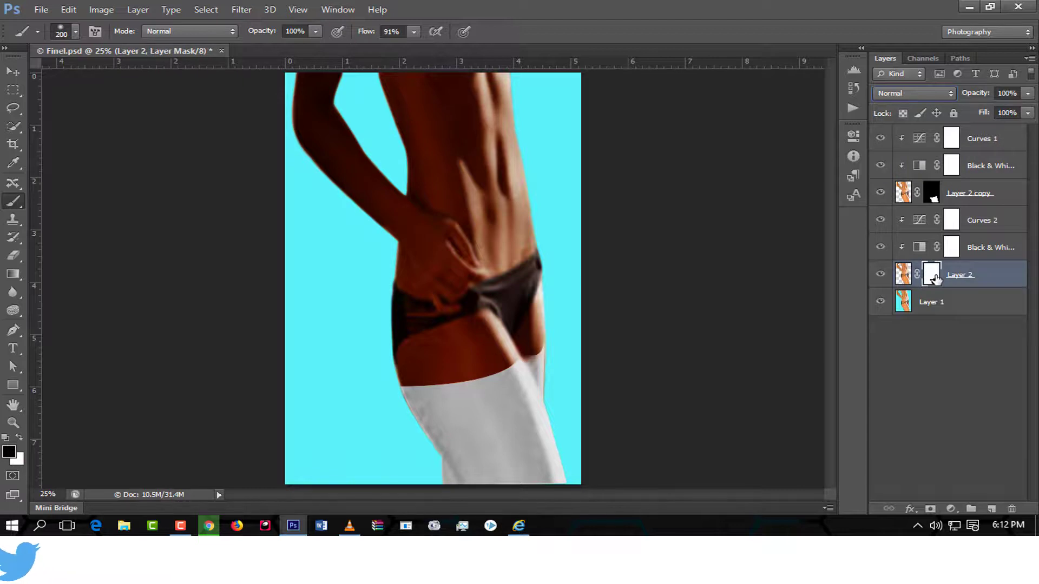
right_click(935, 278)
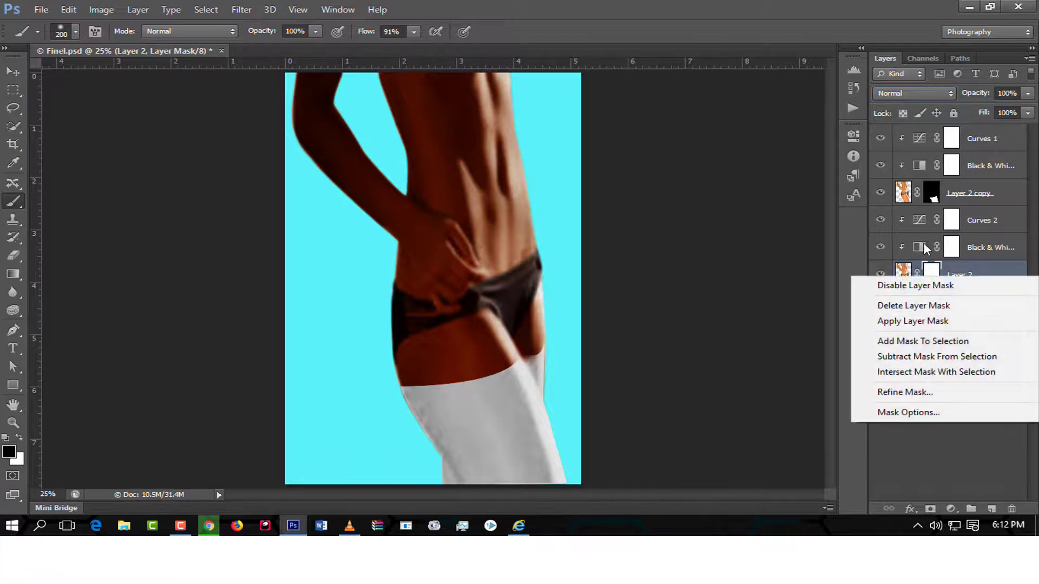
left_click(915, 321)
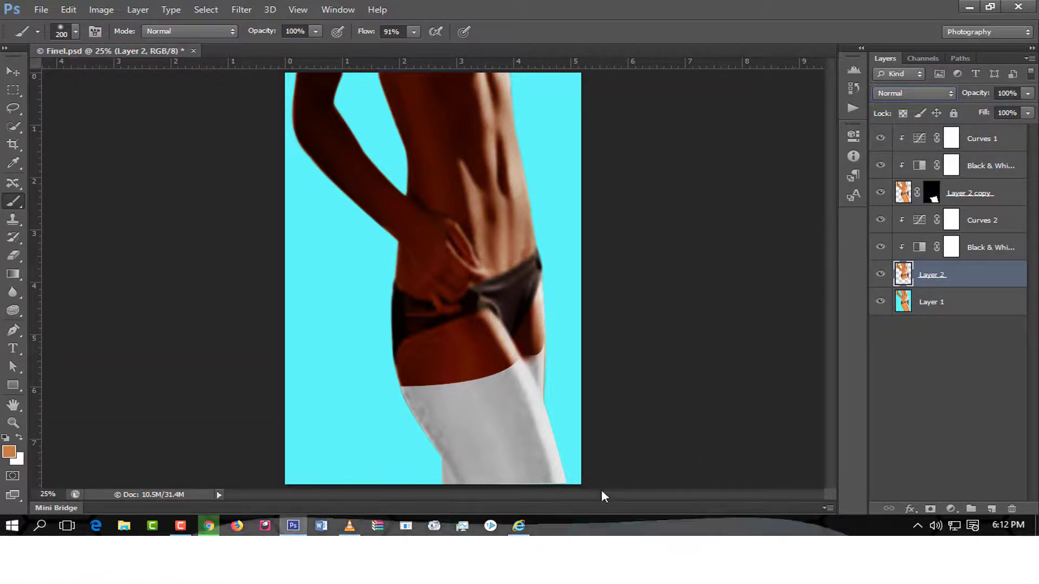
Paint softly over the thighs with a 14% opacity, 13% flow round brush, then show Layer 2 copy.
left_click(316, 31)
left_click_drag(314, 47, 249, 46)
left_click(413, 32)
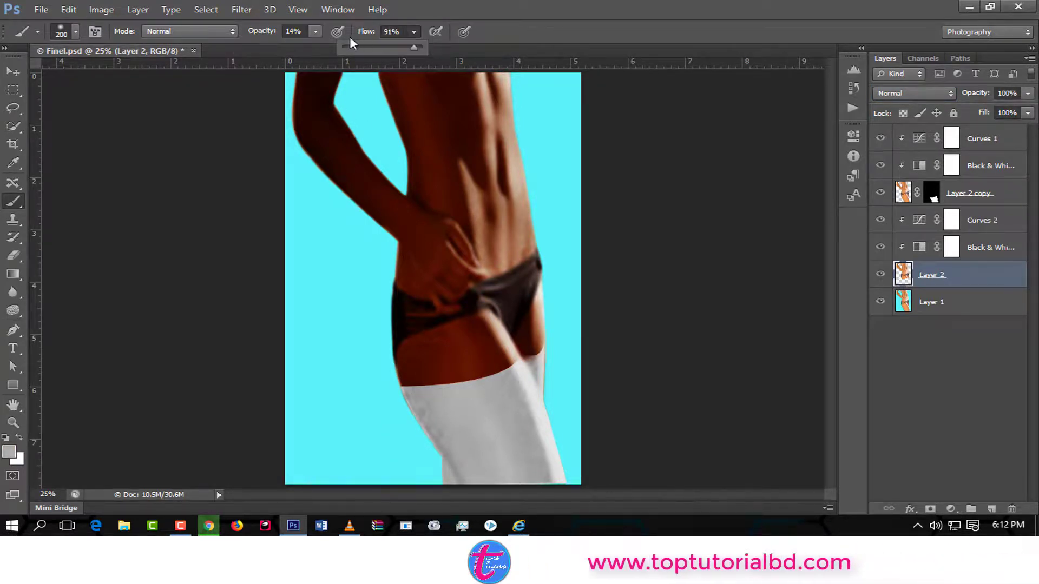
left_click(352, 47)
right_click(474, 417)
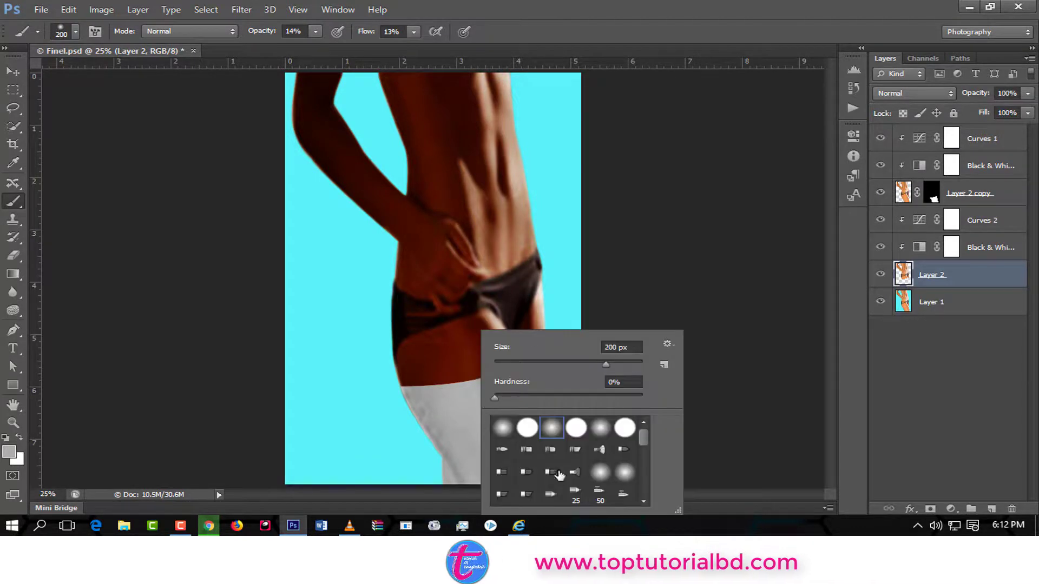
left_click(442, 431)
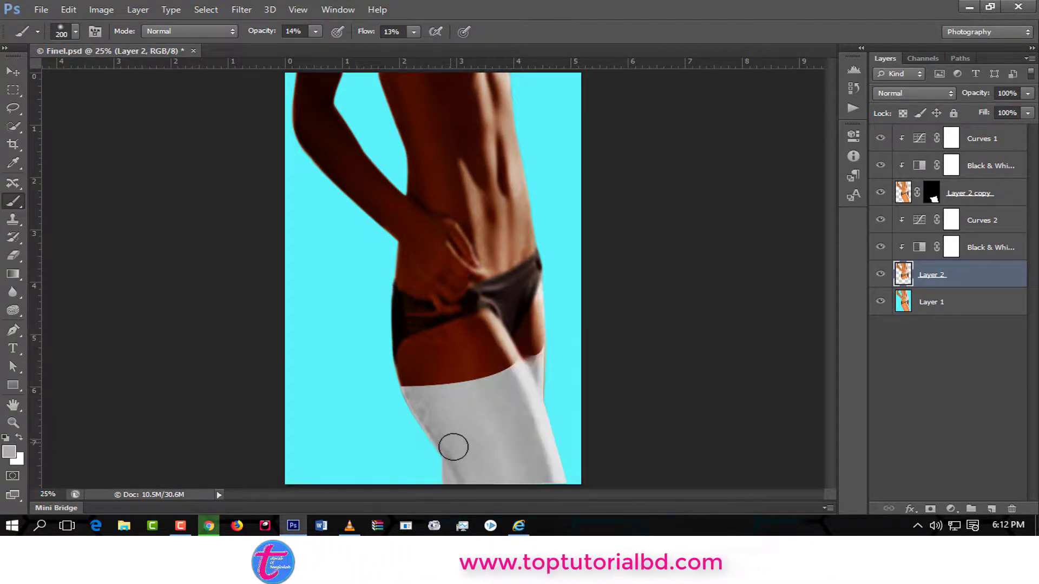
left_click_drag(442, 430, 428, 421)
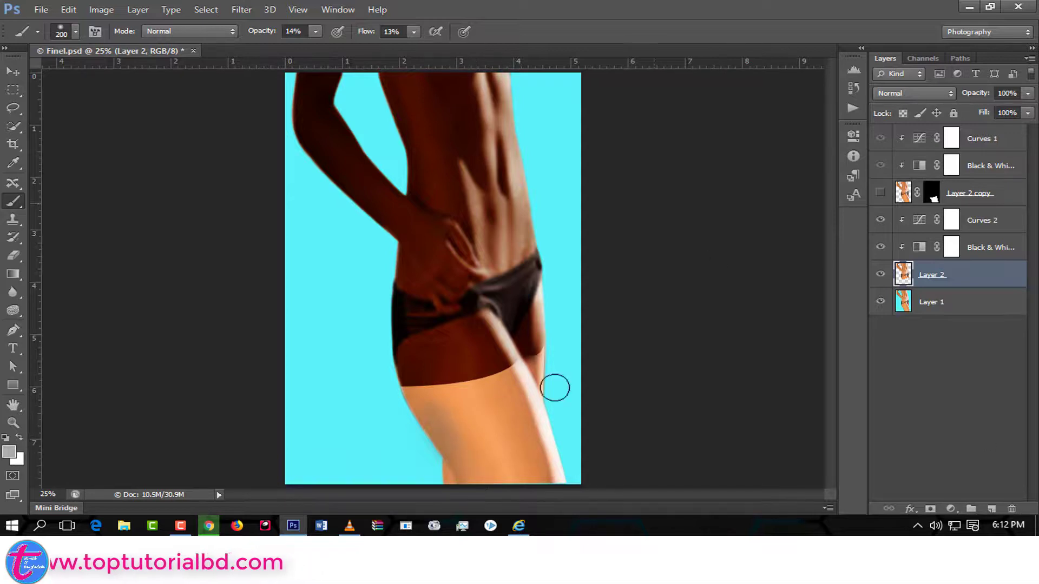
left_click(881, 193)
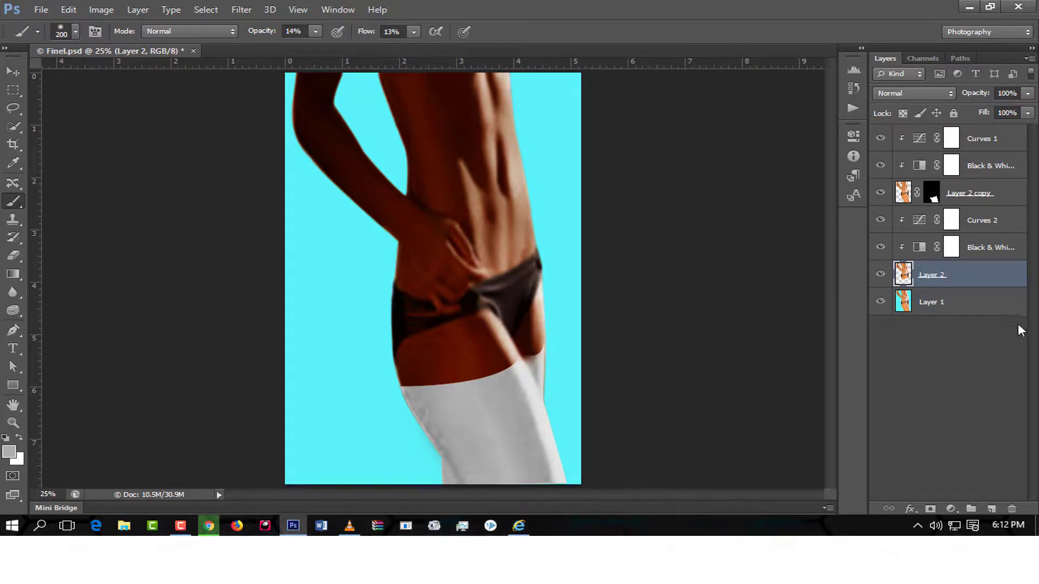
Add a Hue/Saturation layer above Curves 2, clipped to the layer below, with Hue +5.
left_click(952, 222)
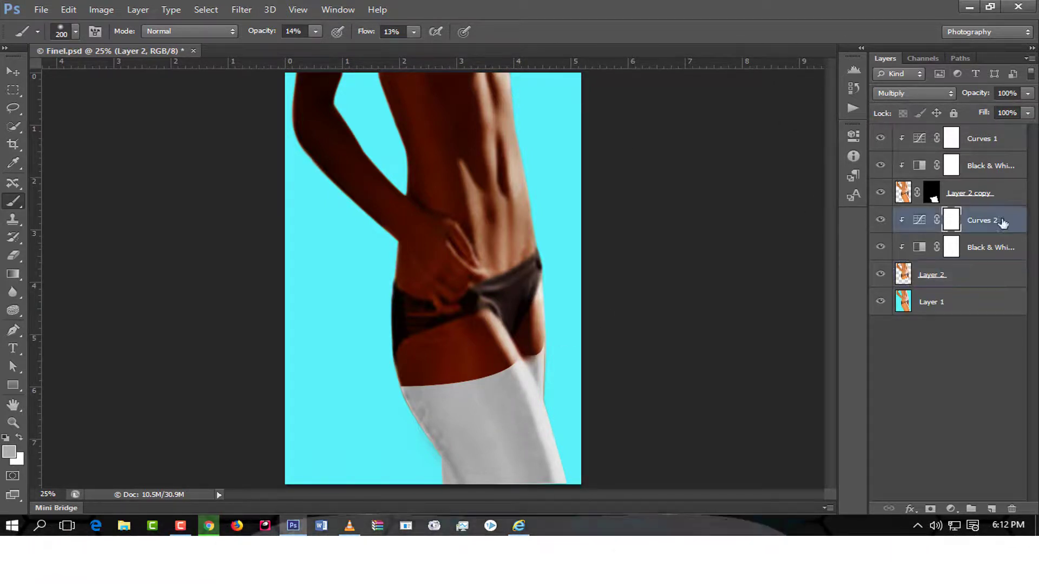
left_click(955, 513)
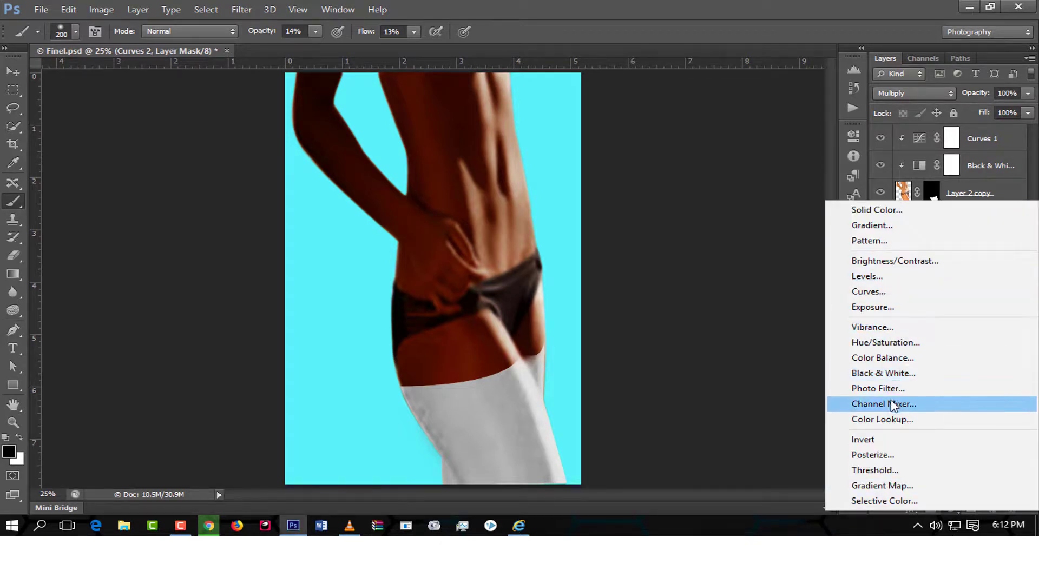
left_click(887, 343)
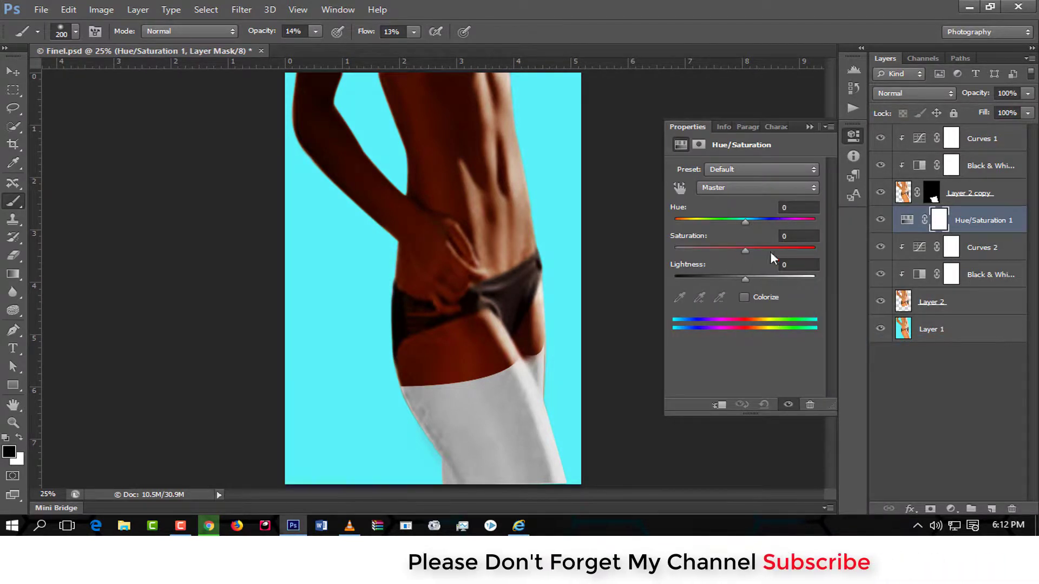
mouse_move(747, 221)
left_mouse_down()
mouse_move(732, 222)
mouse_move(749, 221)
left_mouse_up()
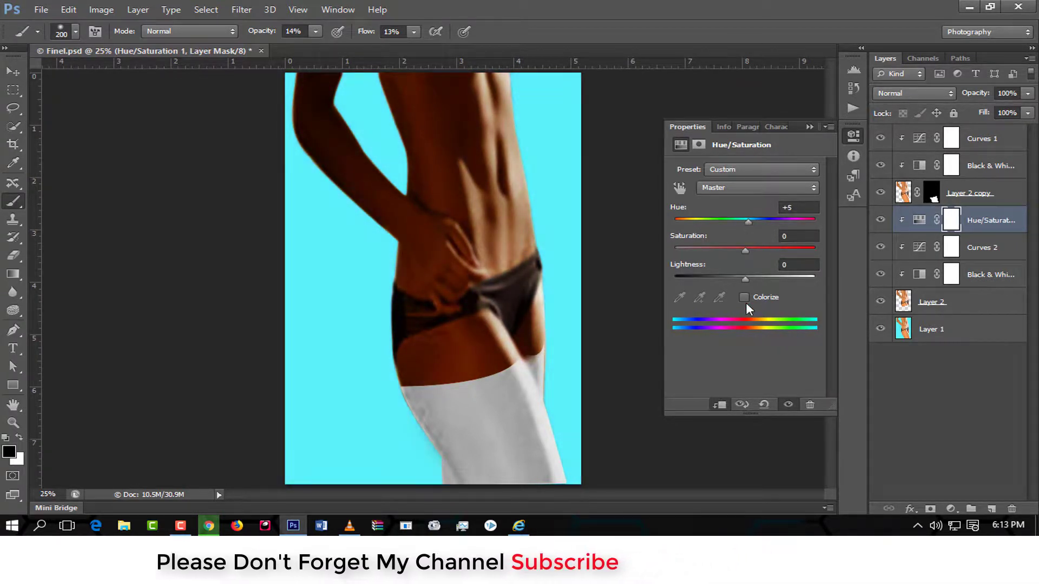
left_click(719, 405)
mouse_move(751, 221)
left_mouse_down()
mouse_move(739, 222)
mouse_move(751, 222)
left_mouse_up()
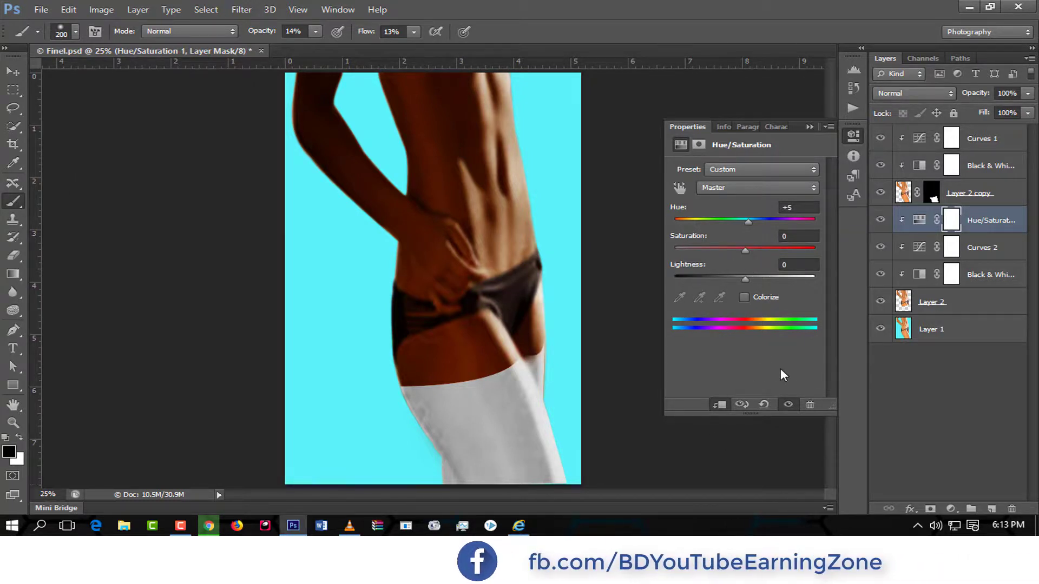
Lower the Hue/Saturation Lightness to -23 to darken the skin.
left_click_drag(747, 279, 728, 284)
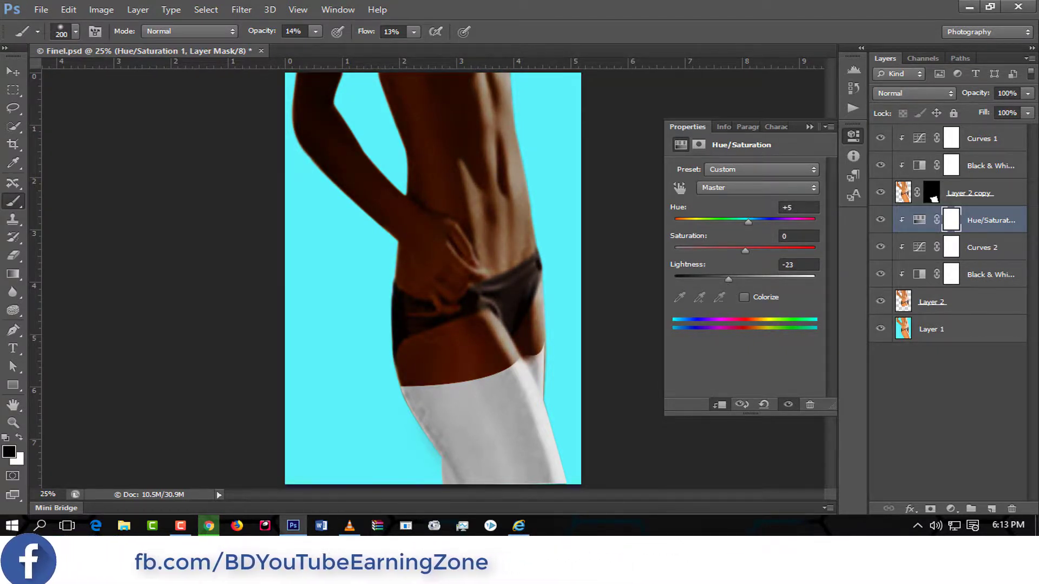
key("ctrl+minus")
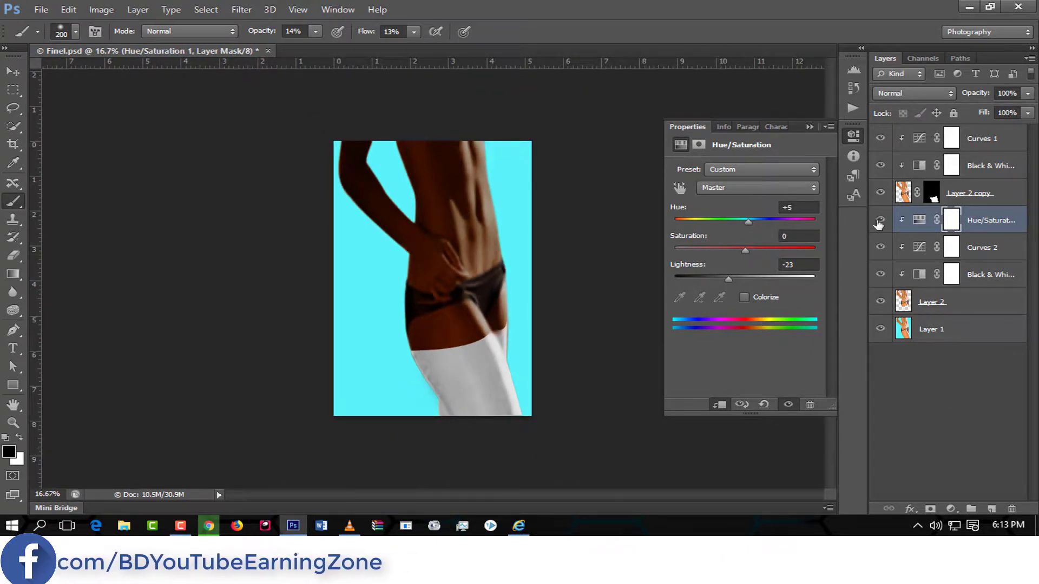
left_click_drag(727, 278, 726, 280)
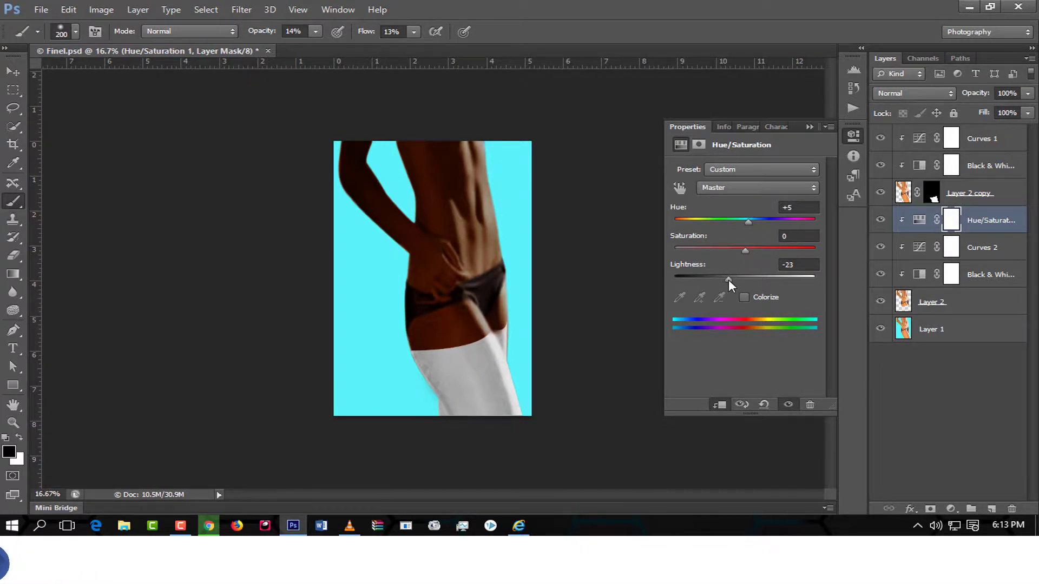
left_click(810, 127)
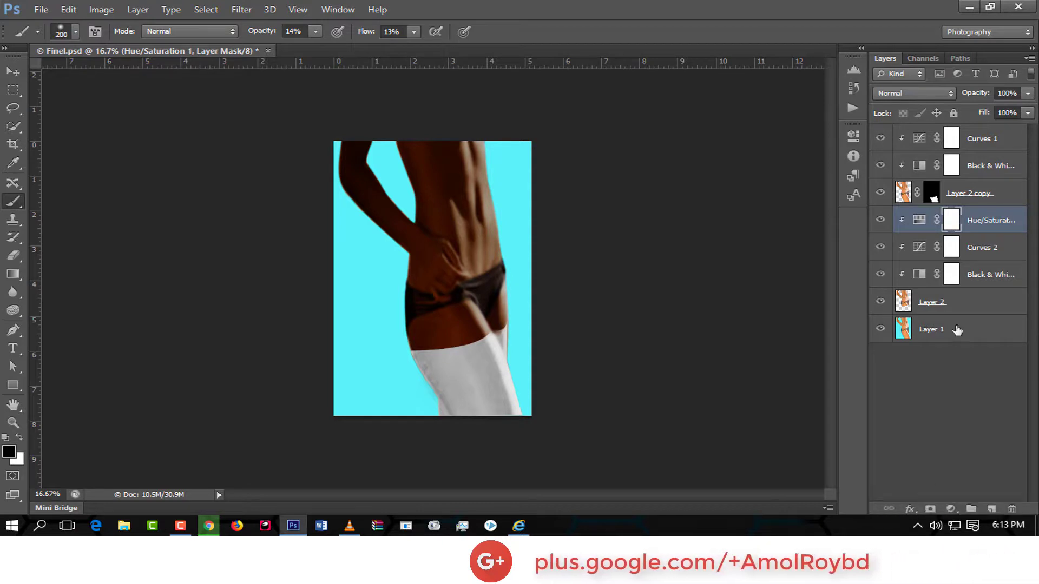
Add a clipped Brightness/Contrast layer with Brightness 54 and Contrast 6.
left_click(951, 509)
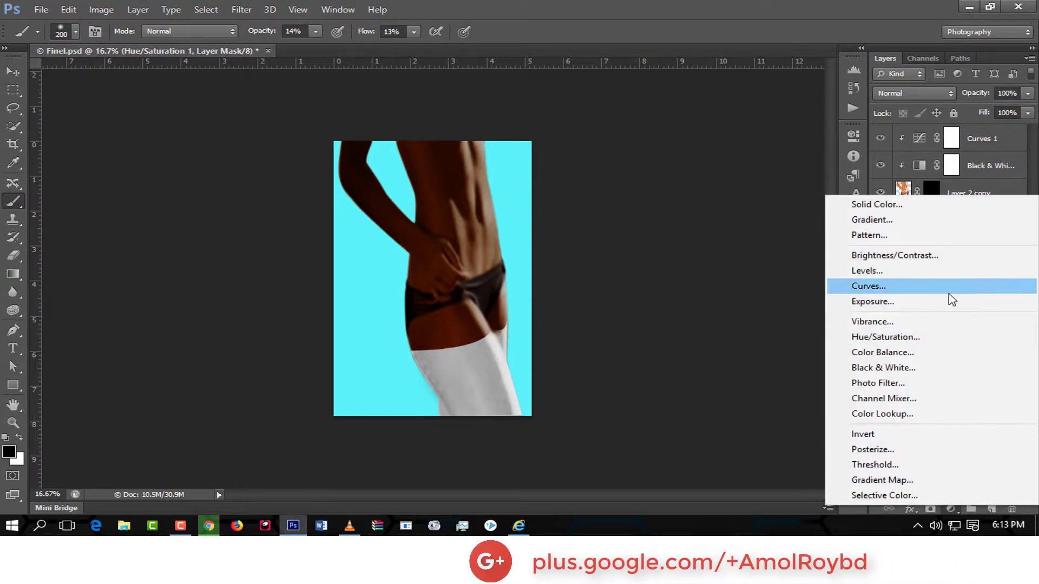
left_click(882, 256)
mouse_move(744, 204)
left_mouse_down()
mouse_move(759, 205)
mouse_move(773, 233)
mouse_move(770, 205)
left_mouse_up()
left_click(720, 405)
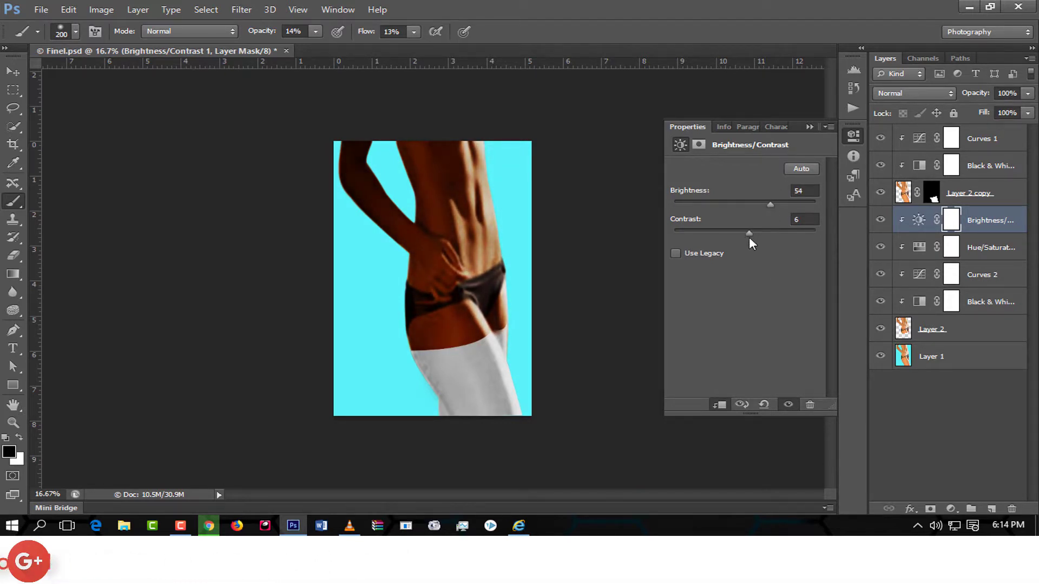
left_click(810, 126)
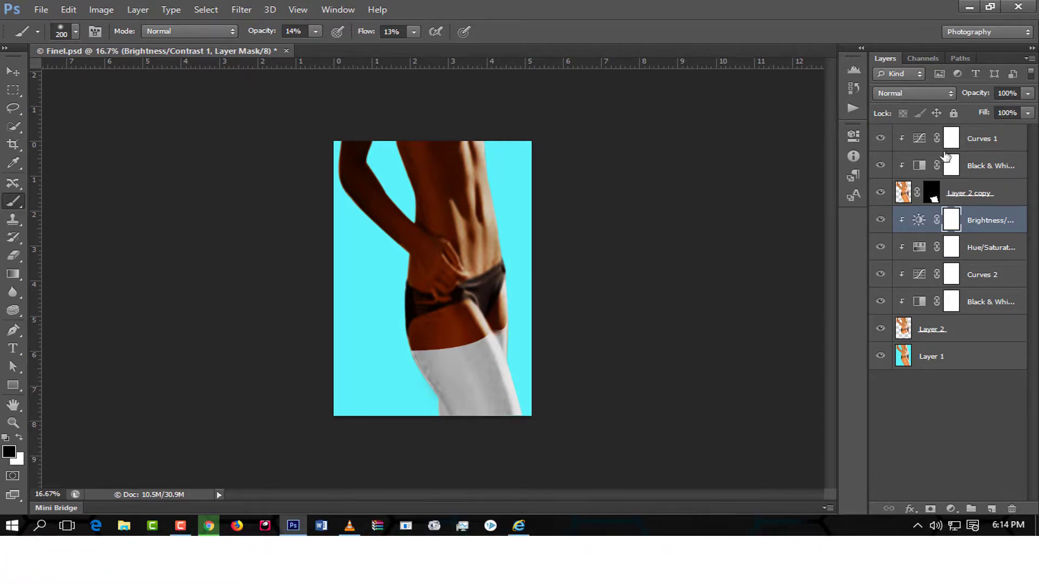
left_click(902, 193)
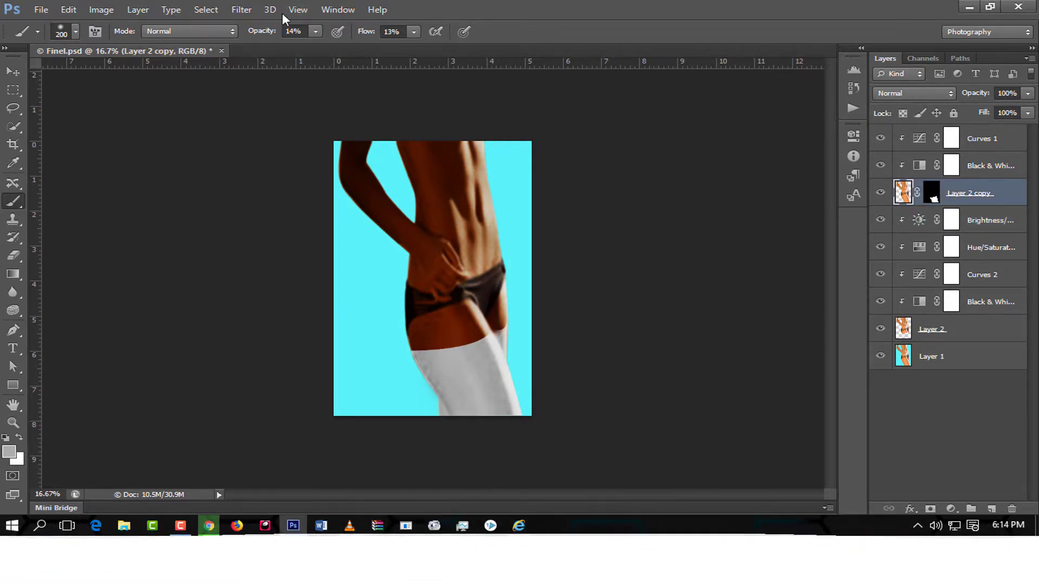
Apply Filter > Blur > Blur to Layer 2 copy and zoom out to view the image.
left_click(243, 10)
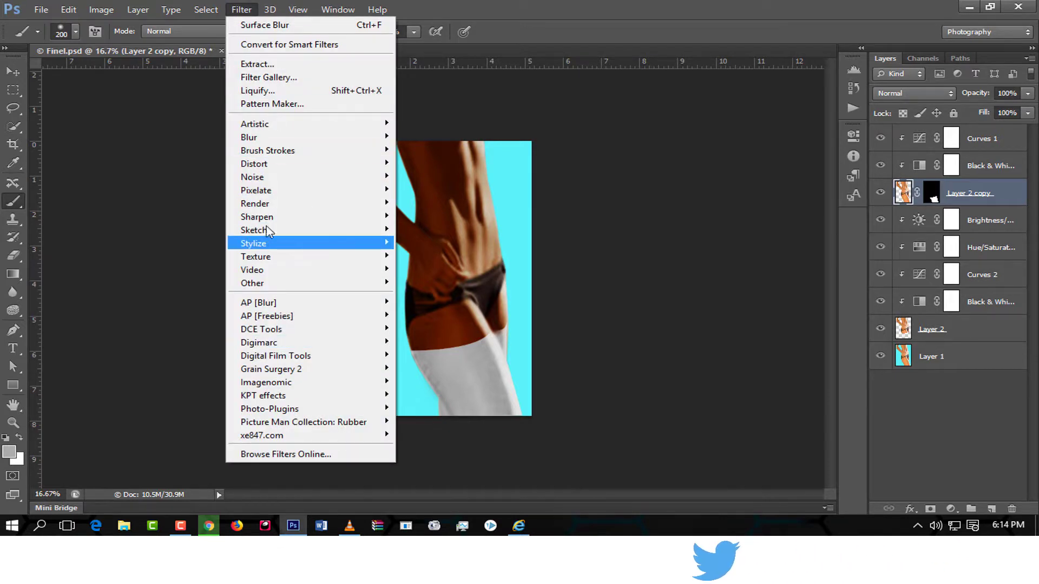
mouse_move(249, 138)
left_click(465, 184)
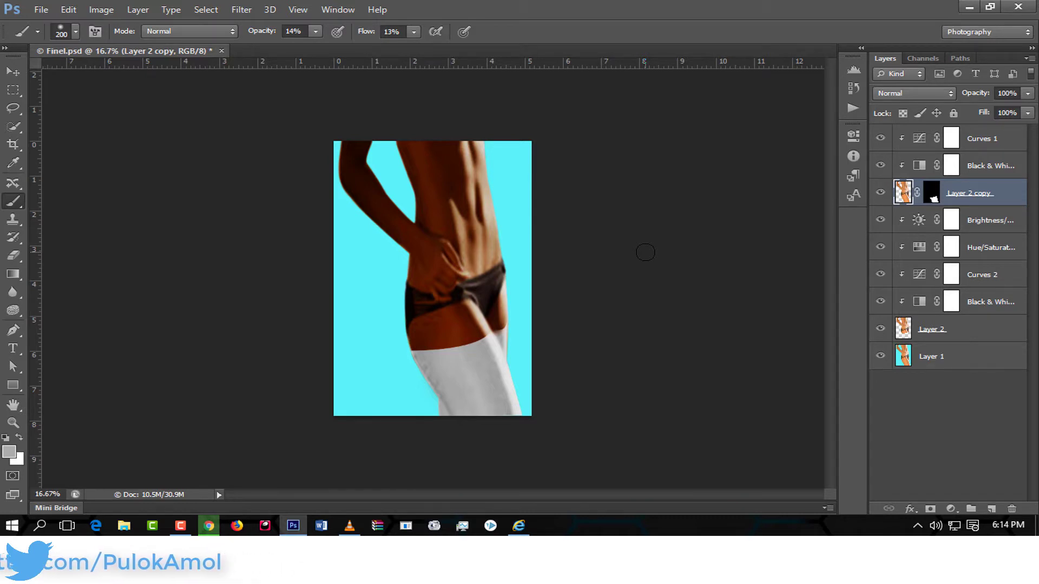
key("ctrl+minus")
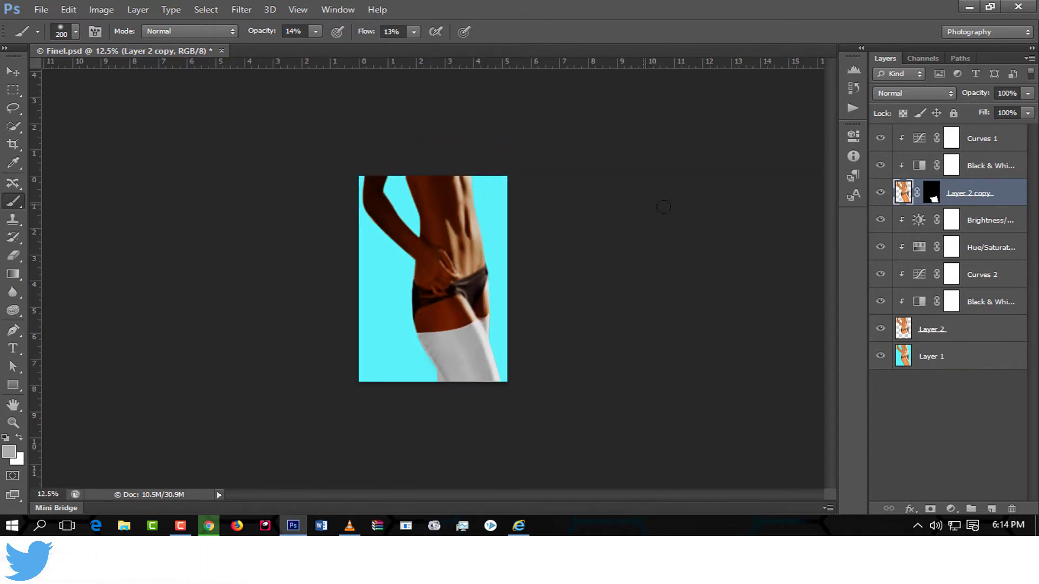